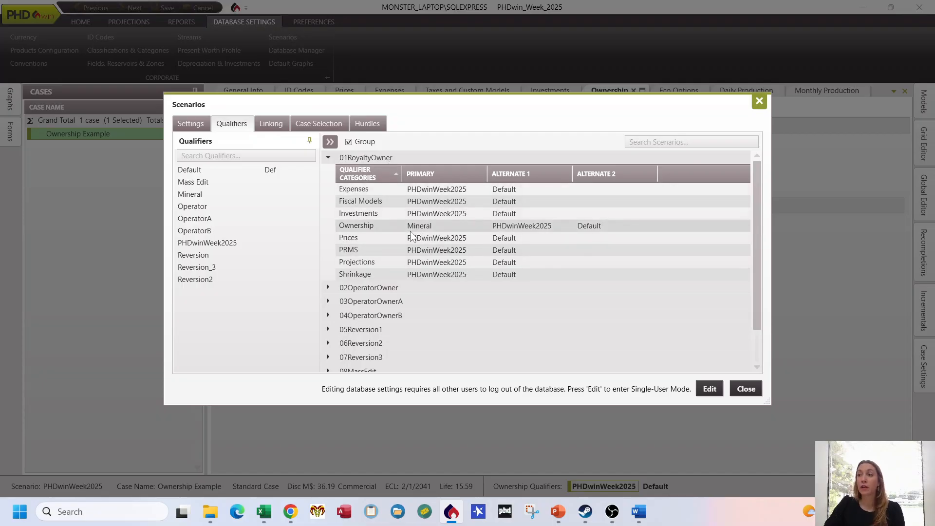
Step: Expand the 02OperatorOwner, 03OperatorOwnerA and 04OperatorOwnerB scenarios to examine their ownership qualifier assignments
{"action": "left_click", "coordinate": [327, 289]}
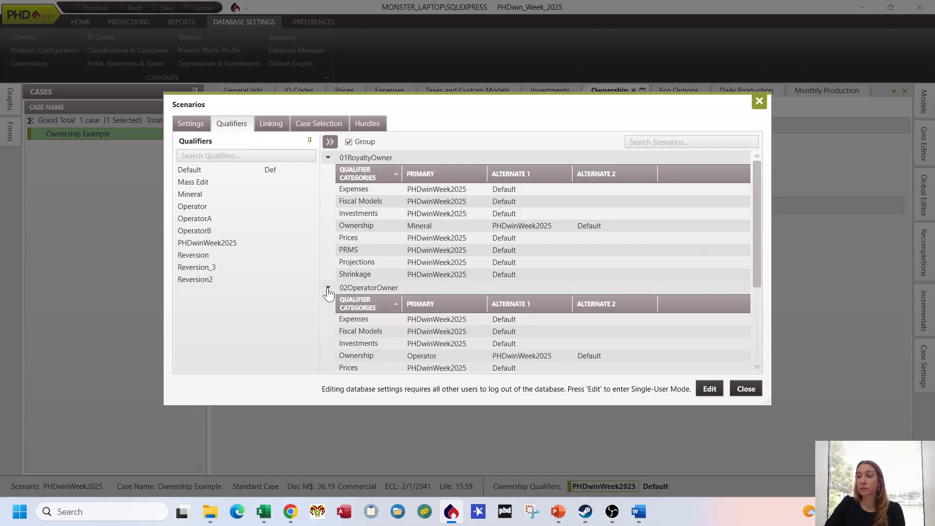
{"action": "scroll", "coordinate": [327, 292], "scroll_direction": "down", "scroll_amount": 3}
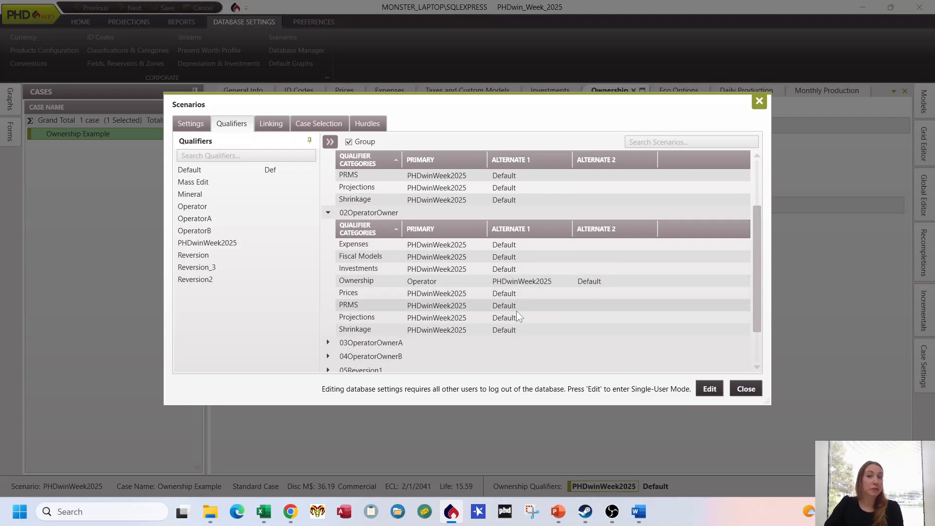
{"action": "left_click", "coordinate": [328, 342]}
{"action": "scroll", "coordinate": [355, 321], "scroll_direction": "down", "scroll_amount": 3}
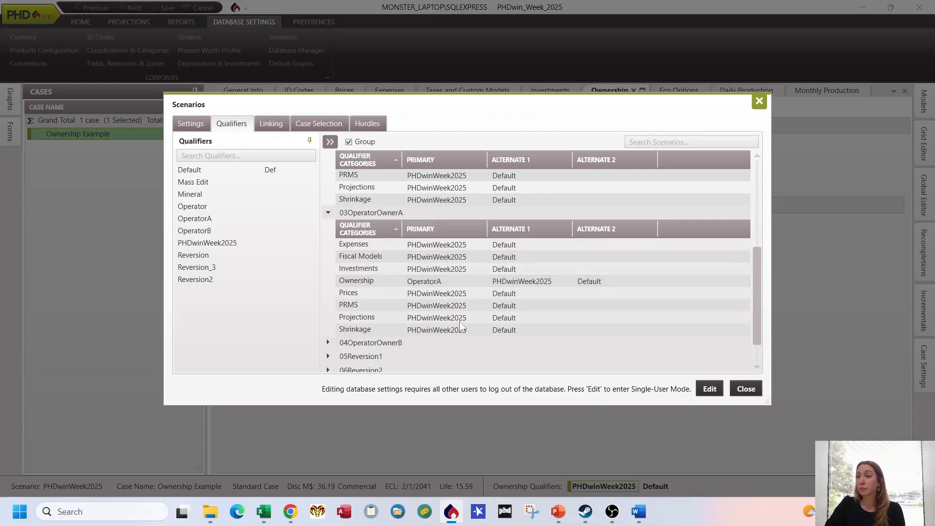
{"action": "scroll", "coordinate": [375, 286], "scroll_direction": "down", "scroll_amount": 2}
{"action": "left_click", "coordinate": [328, 271]}
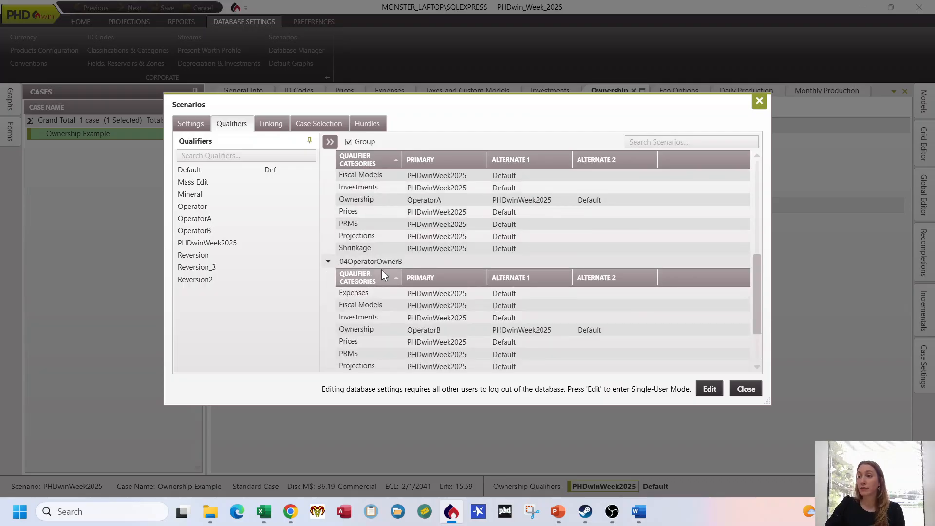
Step: Expand the 05Reversion1, 06Reversion2 and 07Reversion3 scenarios and compare their ownership qualifiers with those of the first scenarios
{"action": "scroll", "coordinate": [375, 275], "scroll_direction": "down", "scroll_amount": 1}
{"action": "left_click", "coordinate": [327, 356]}
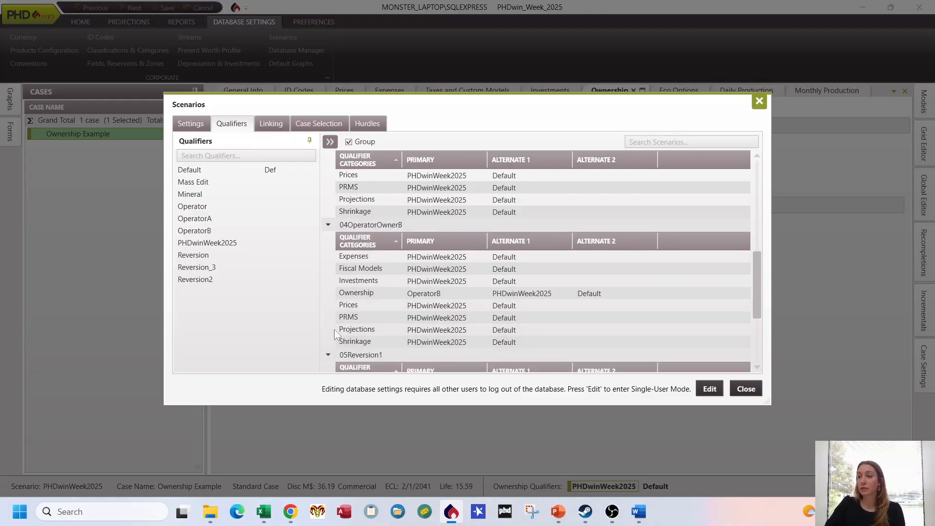
{"action": "scroll", "coordinate": [341, 331], "scroll_direction": "down", "scroll_amount": 4}
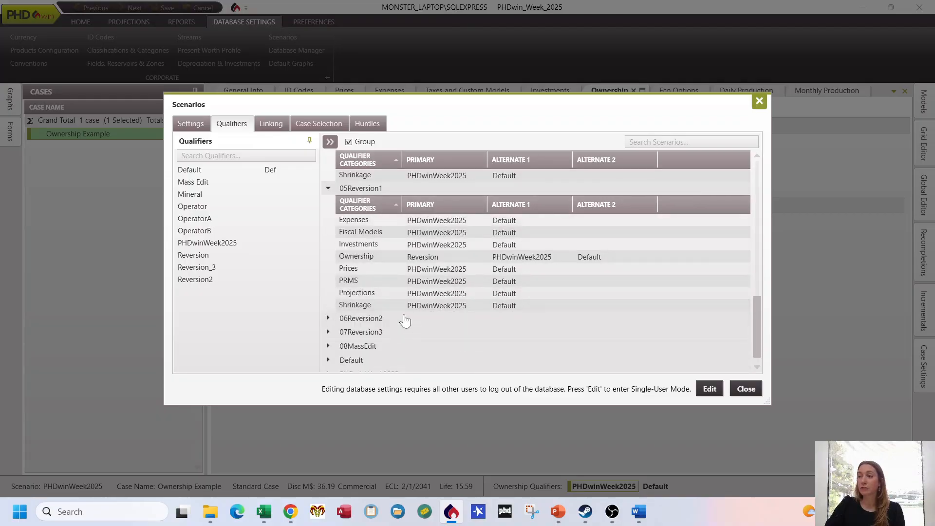
{"action": "left_click", "coordinate": [327, 317]}
{"action": "scroll", "coordinate": [389, 293], "scroll_direction": "down", "scroll_amount": 2}
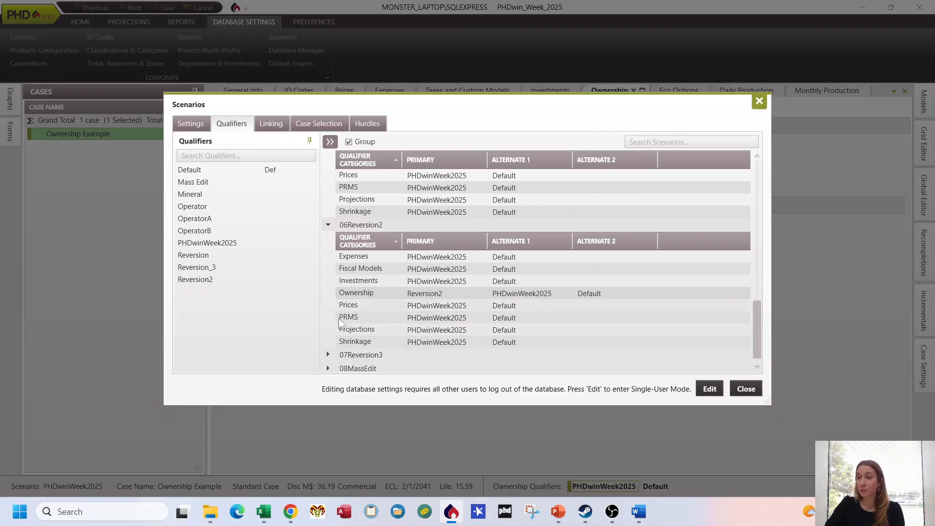
{"action": "left_click", "coordinate": [328, 355]}
{"action": "scroll", "coordinate": [336, 343], "scroll_direction": "down", "scroll_amount": 3}
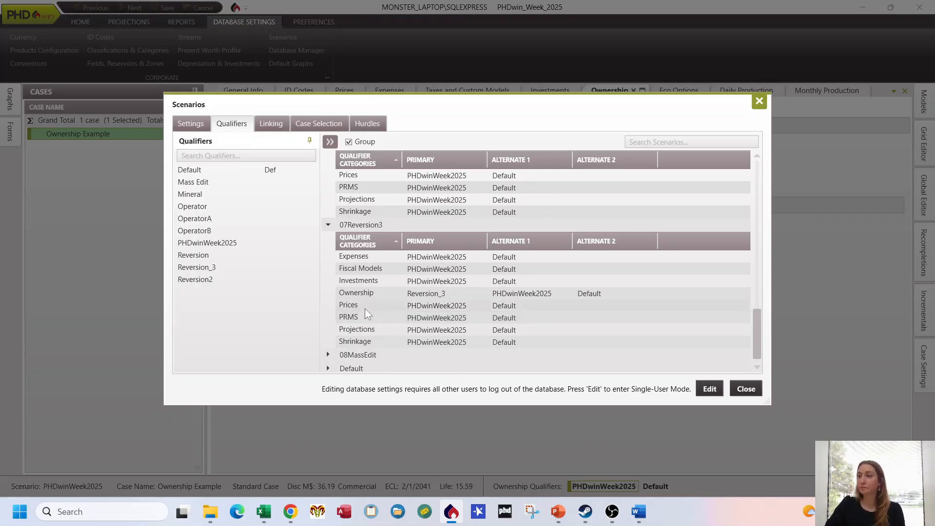
{"action": "scroll", "coordinate": [365, 307], "scroll_direction": "up", "scroll_amount": 6}
{"action": "scroll", "coordinate": [362, 293], "scroll_direction": "up", "scroll_amount": 7}
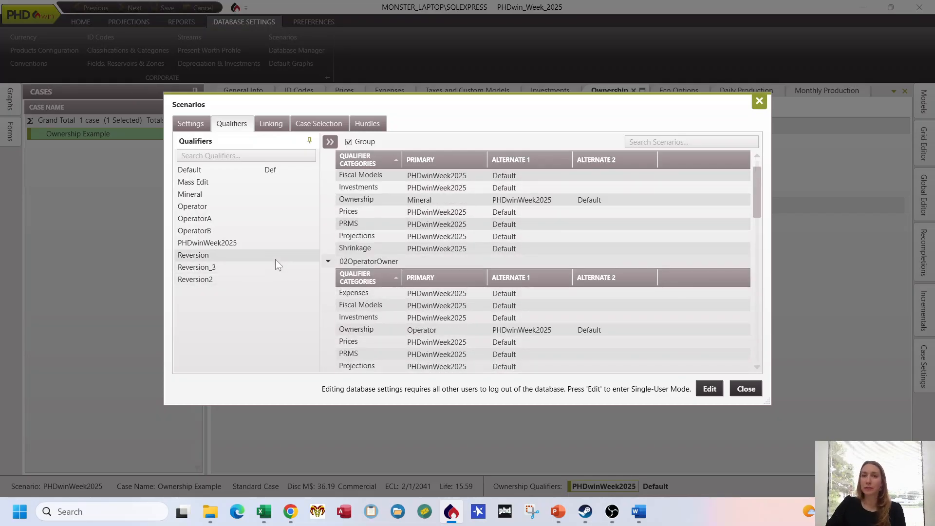
{"action": "scroll", "coordinate": [370, 249], "scroll_direction": "up", "scroll_amount": 1}
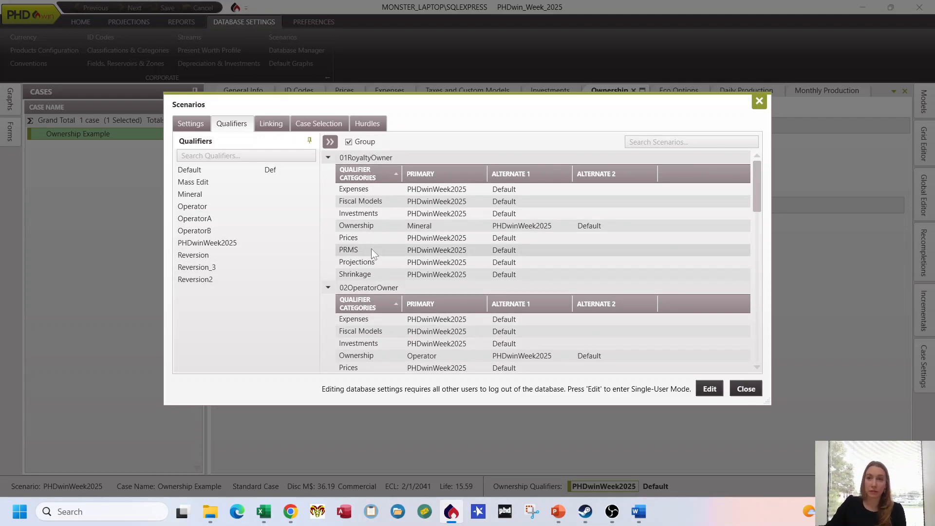
Step: Close the Scenarios settings and make 01RoyaltyOwner the active scenario
{"action": "left_click", "coordinate": [746, 388]}
{"action": "left_click", "coordinate": [86, 23]}
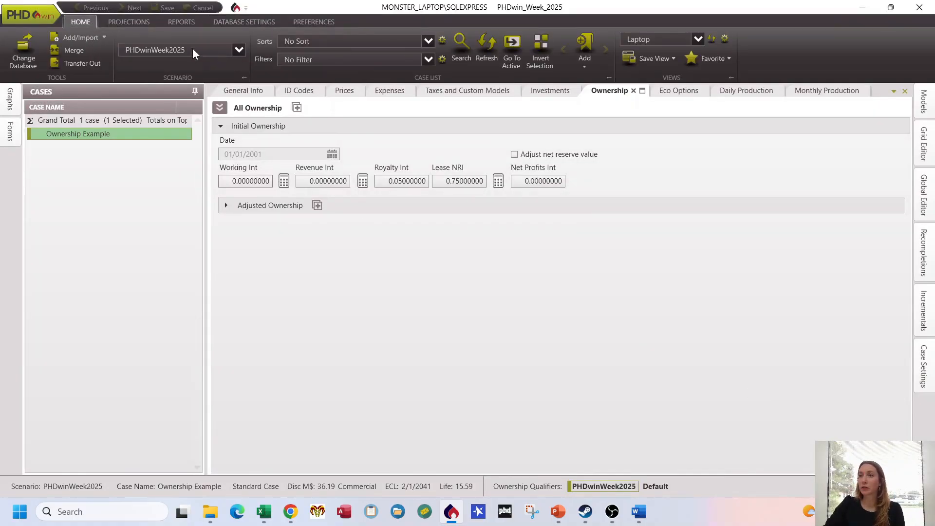
{"action": "left_click", "coordinate": [239, 49]}
{"action": "left_click", "coordinate": [215, 65]}
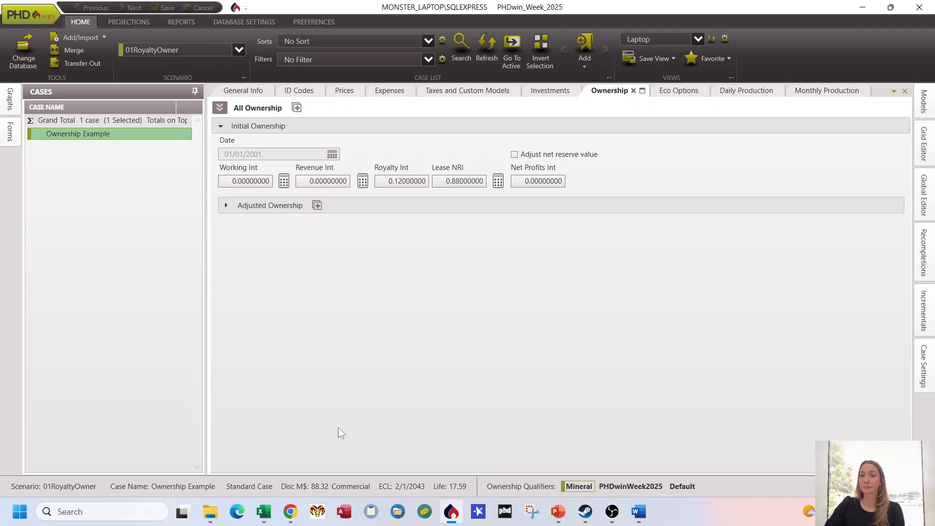
Step: Switch the active scenario to 02OperatorOwner for the Ownership Example case
{"action": "key", "text": "alt+Tab"}
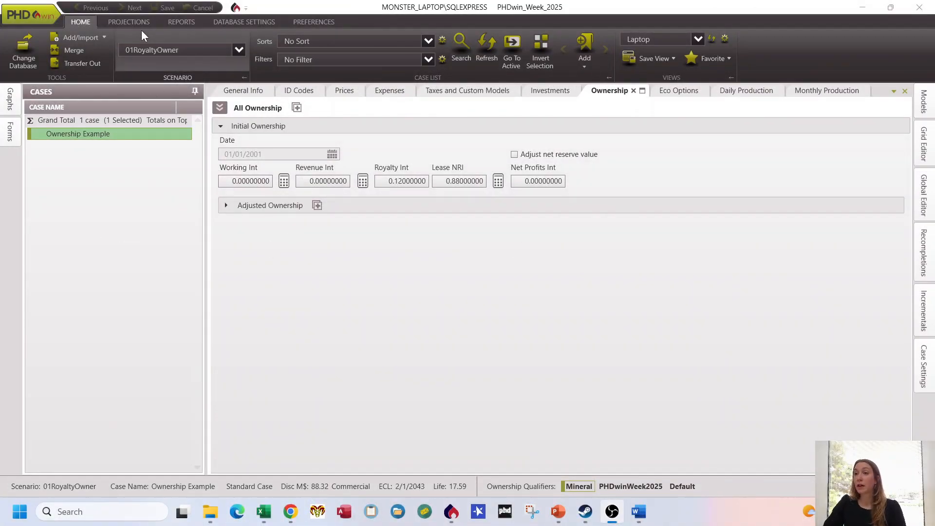
{"action": "left_click", "coordinate": [244, 51]}
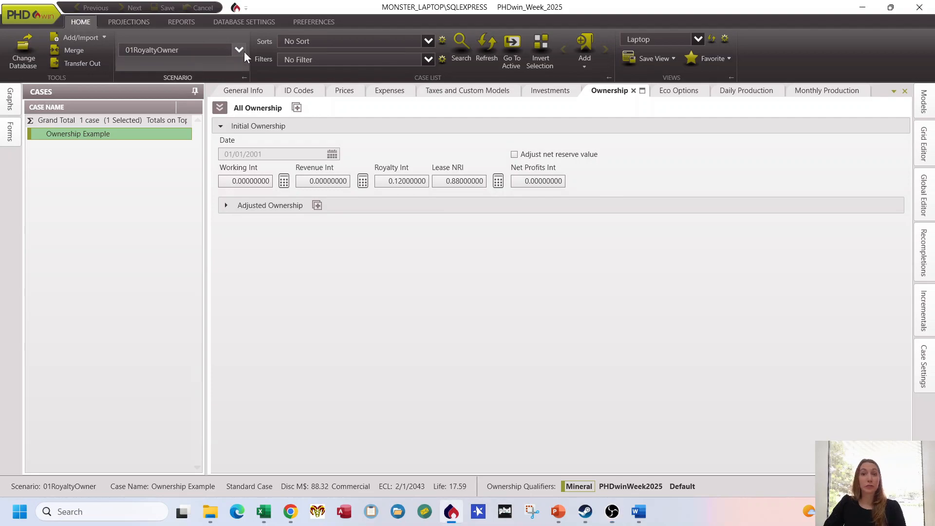
{"action": "left_click", "coordinate": [238, 49]}
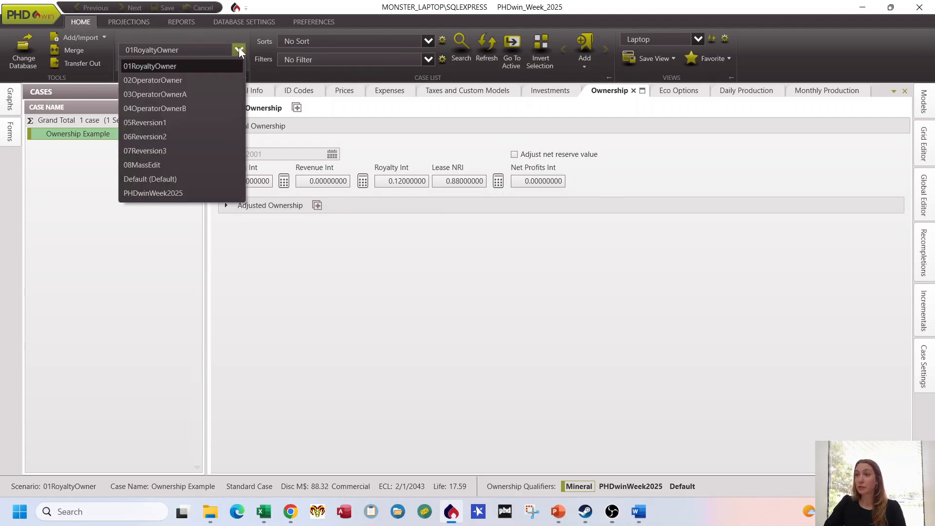
{"action": "left_click", "coordinate": [188, 79]}
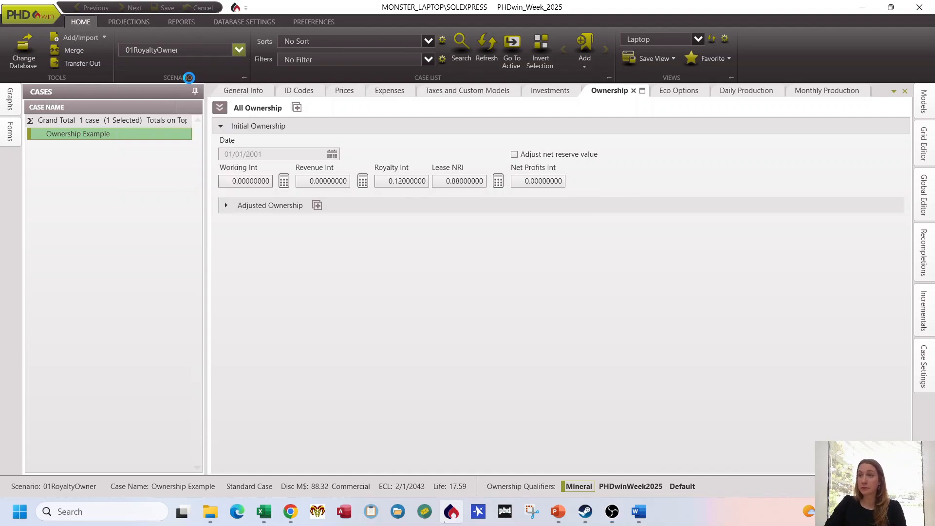
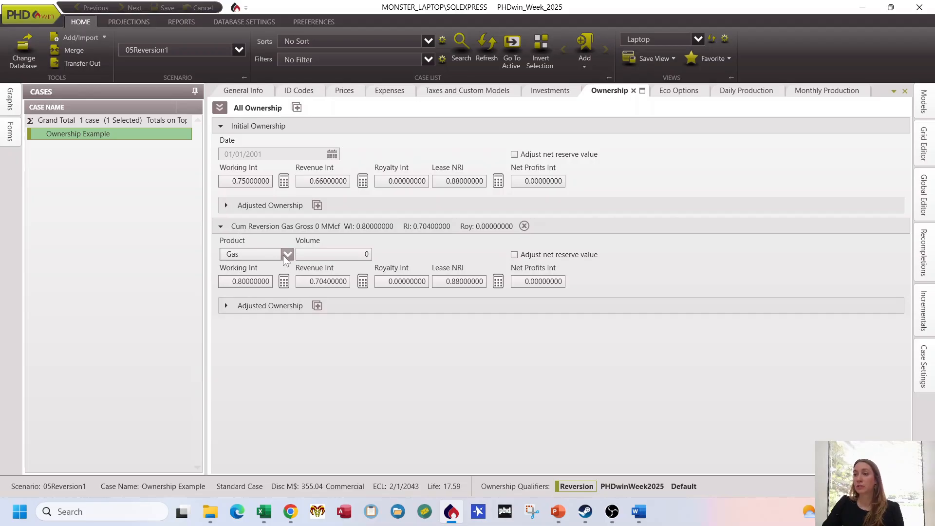
Step: Check the product choices for the cumulative reversion, keep Gas, and set its reversion volume to 30,000 MMcf
{"action": "left_click", "coordinate": [286, 254]}
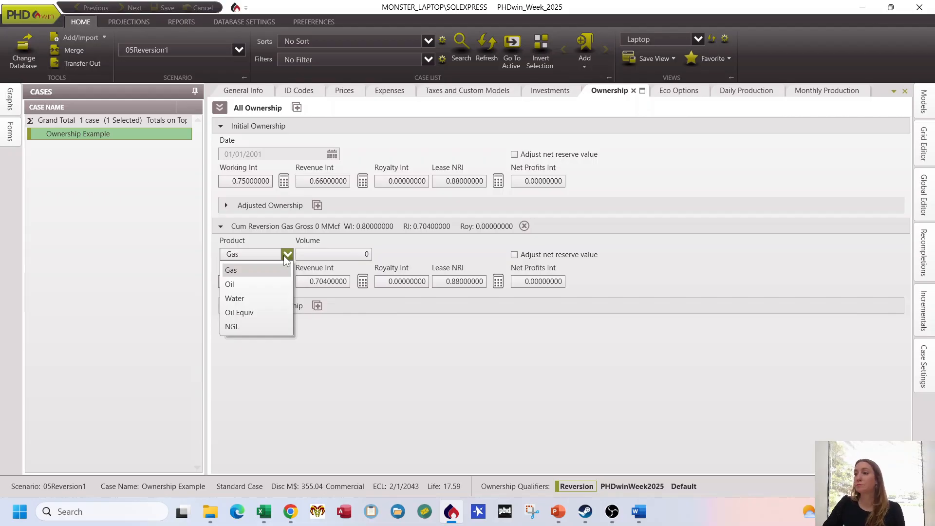
{"action": "left_click", "coordinate": [283, 255]}
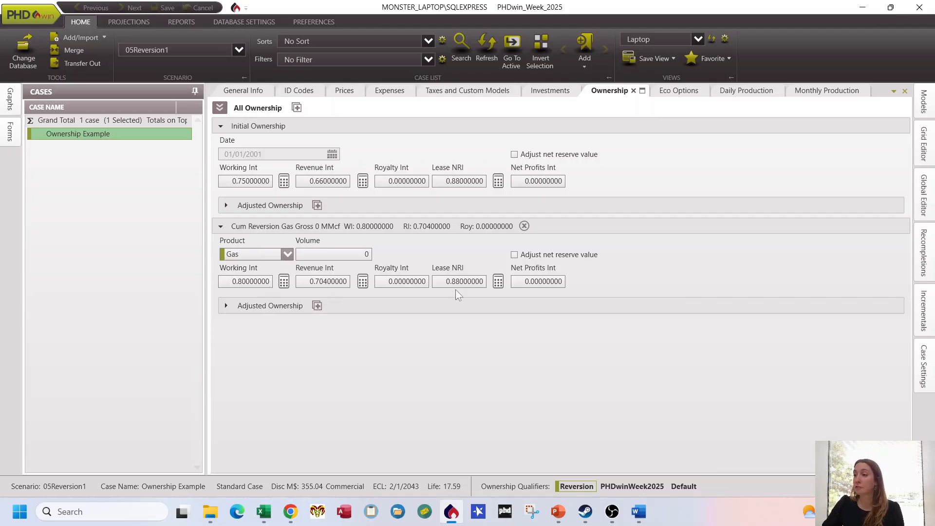
{"action": "left_click", "coordinate": [345, 254]}
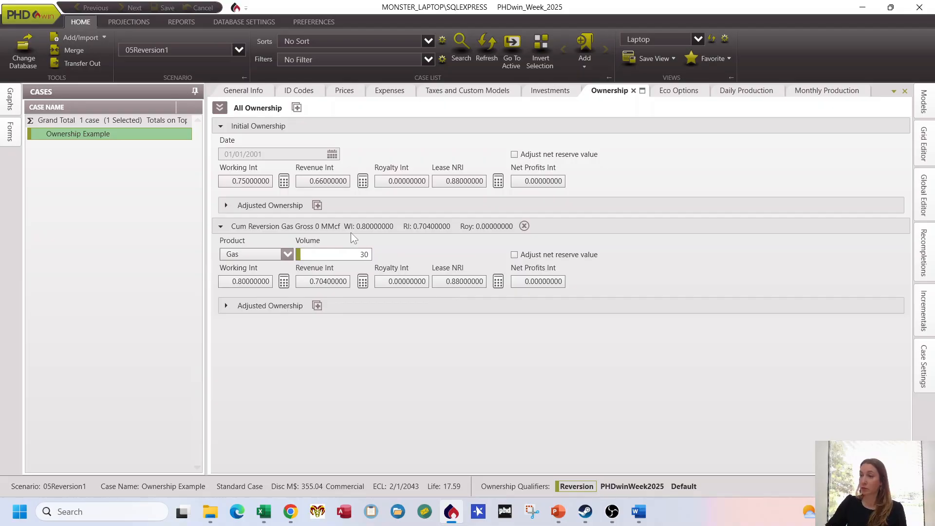
{"action": "key", "text": "Return"}
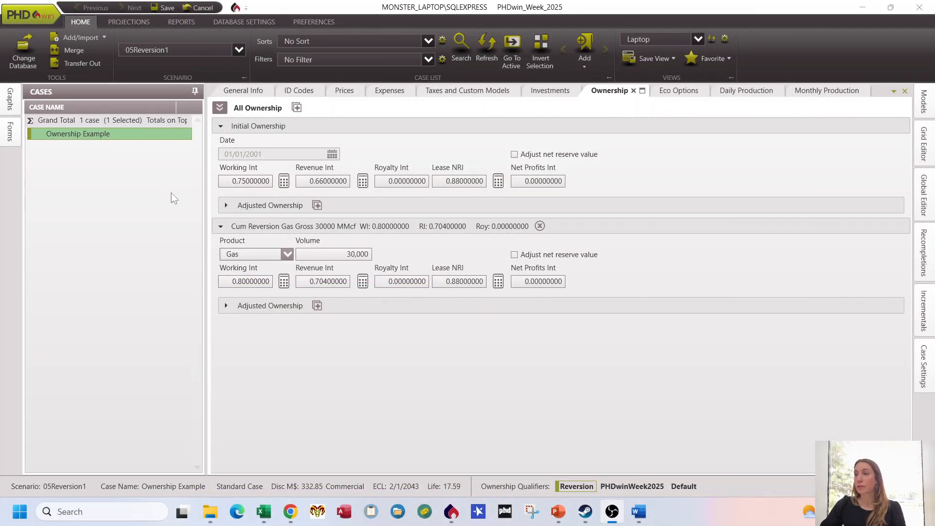
Step: Make 06Reversion2 the active scenario, applying the pending changes to the current case
{"action": "left_click", "coordinate": [239, 50]}
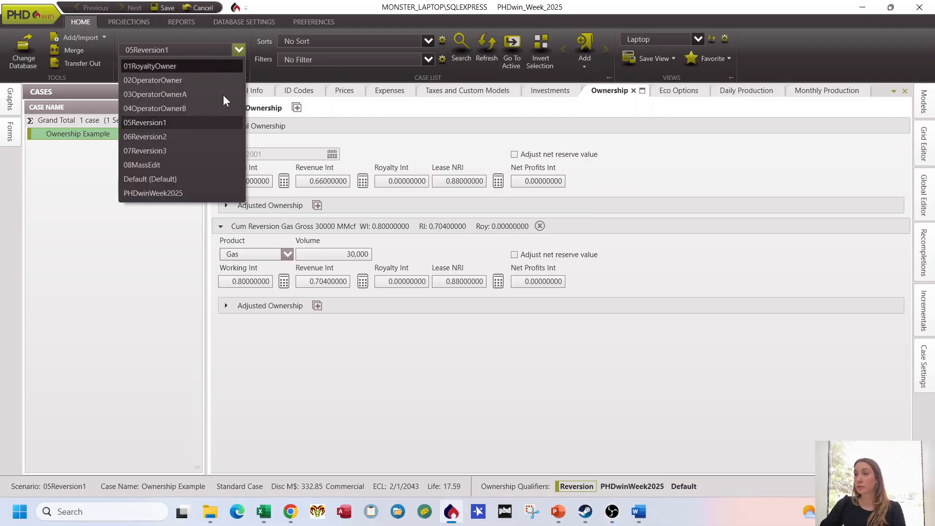
{"action": "left_click", "coordinate": [209, 139]}
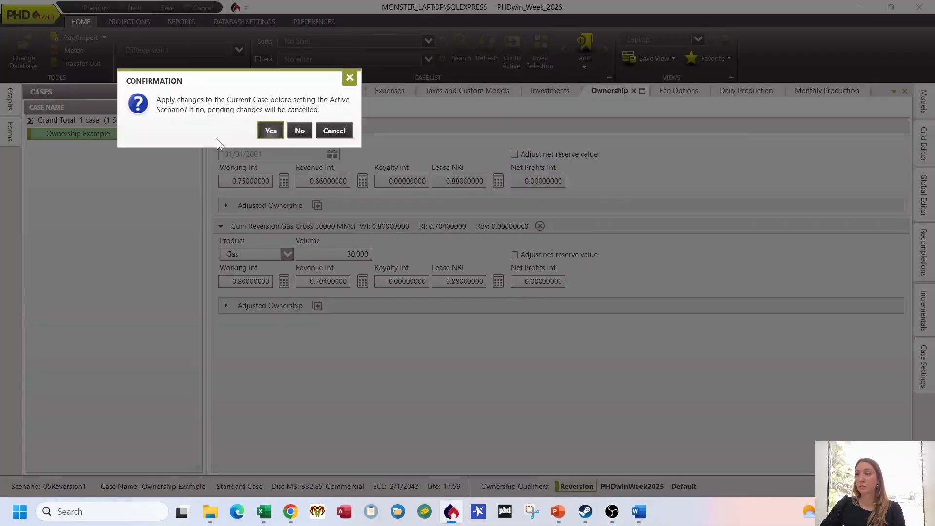
{"action": "left_click", "coordinate": [274, 130]}
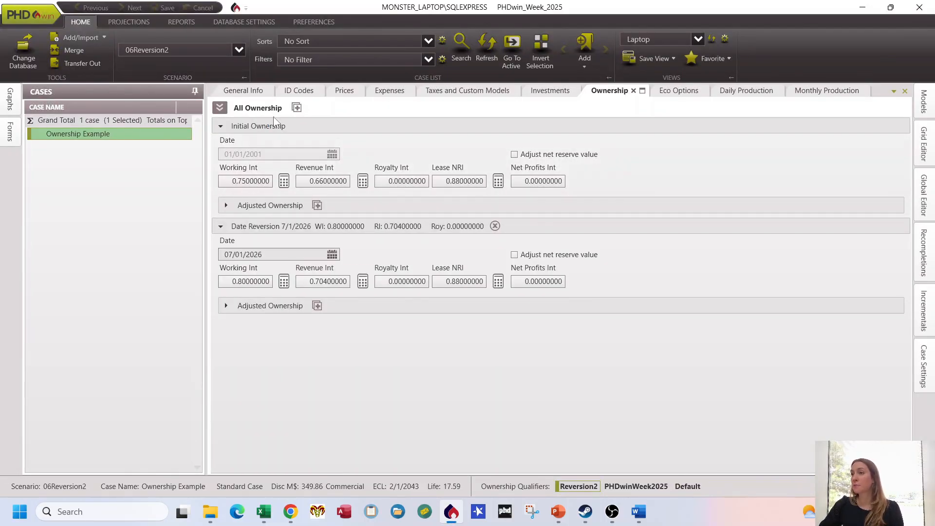
Step: Examine the reversion types that can be added and the link type options for the date reversion's date
{"action": "left_click", "coordinate": [296, 108]}
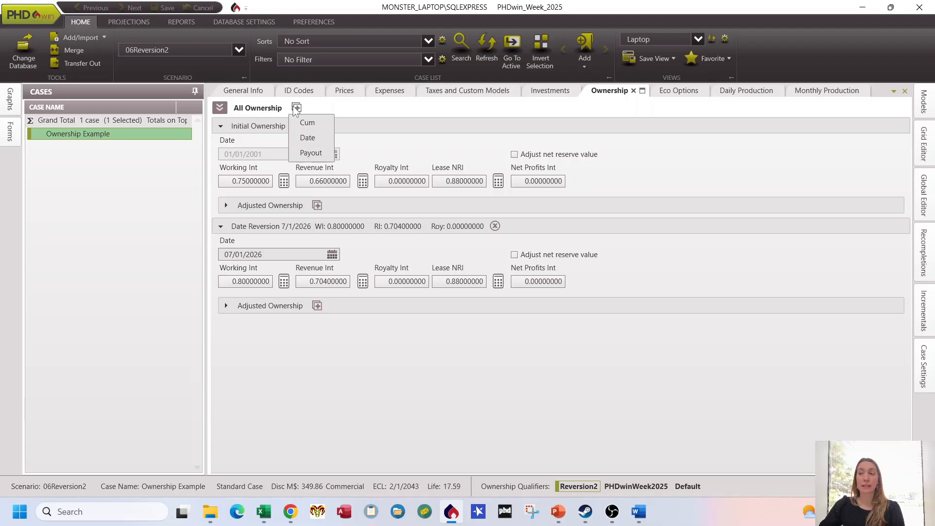
{"action": "left_click", "coordinate": [368, 108]}
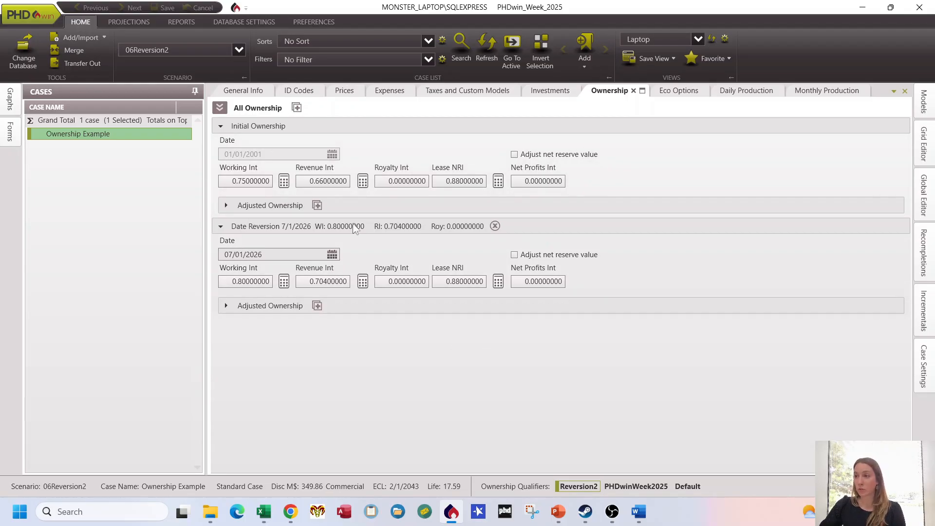
{"action": "left_click", "coordinate": [332, 254]}
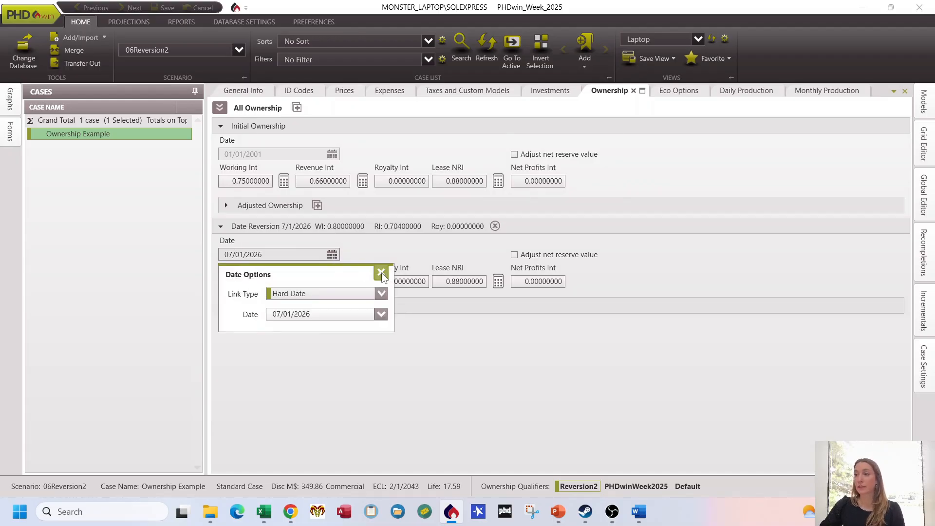
{"action": "left_click", "coordinate": [382, 294]}
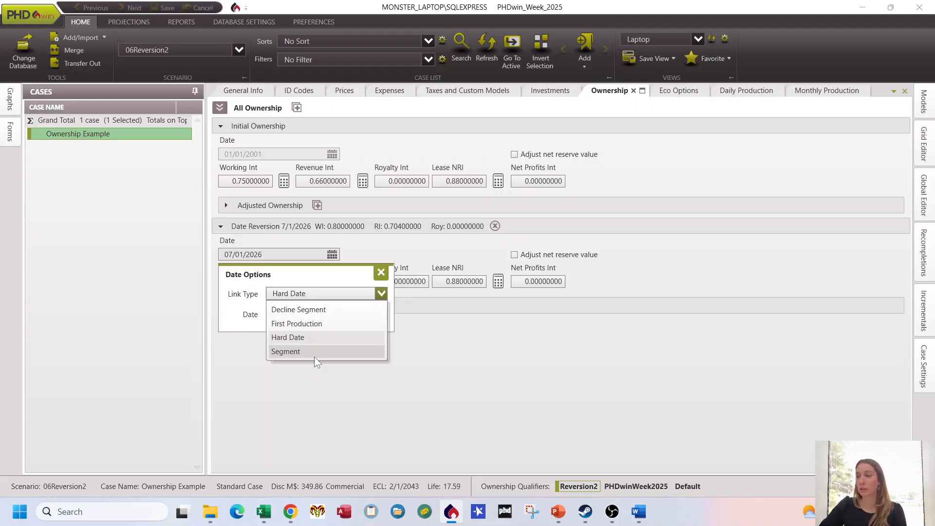
{"action": "left_click", "coordinate": [317, 375]}
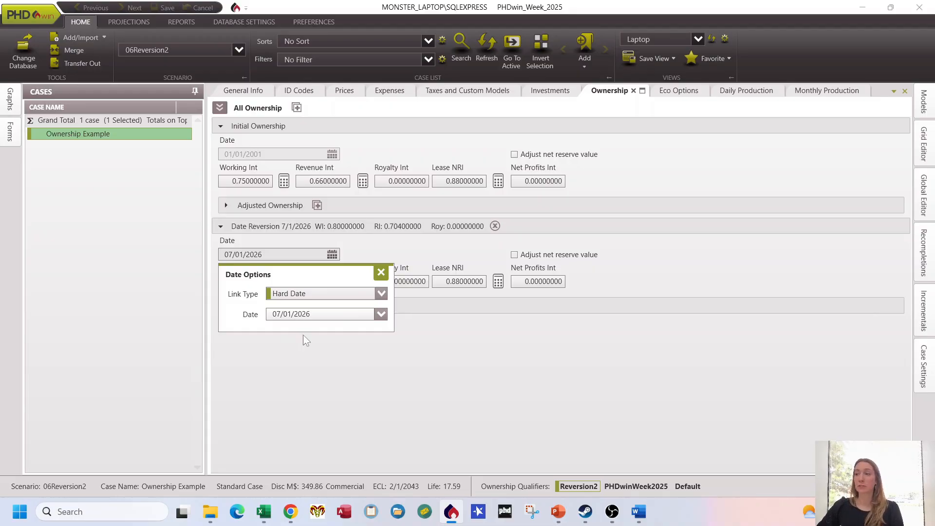
{"action": "left_click", "coordinate": [347, 360]}
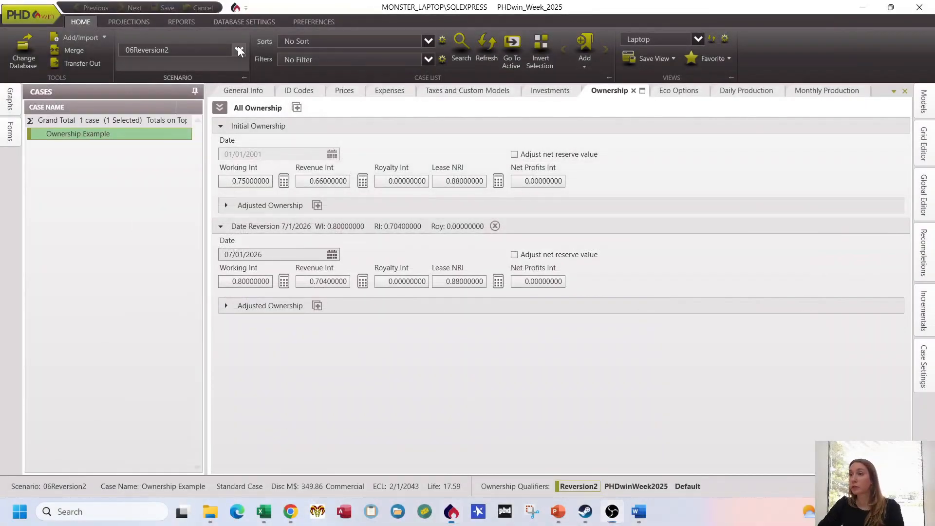
Step: Make 07Reversion3 the active scenario and look at the reversion types that can be added
{"action": "left_click", "coordinate": [238, 46]}
{"action": "left_click", "coordinate": [177, 151]}
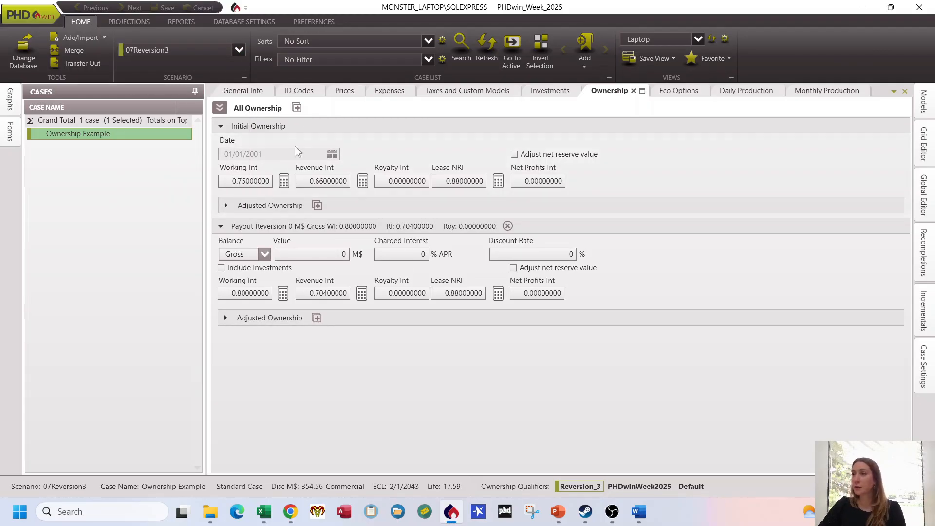
{"action": "left_click", "coordinate": [296, 108]}
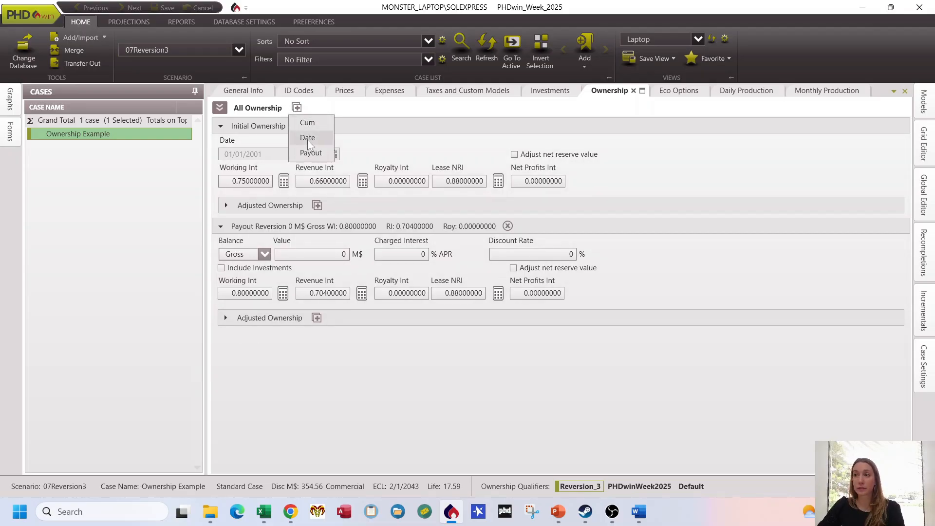
{"action": "left_click", "coordinate": [364, 108]}
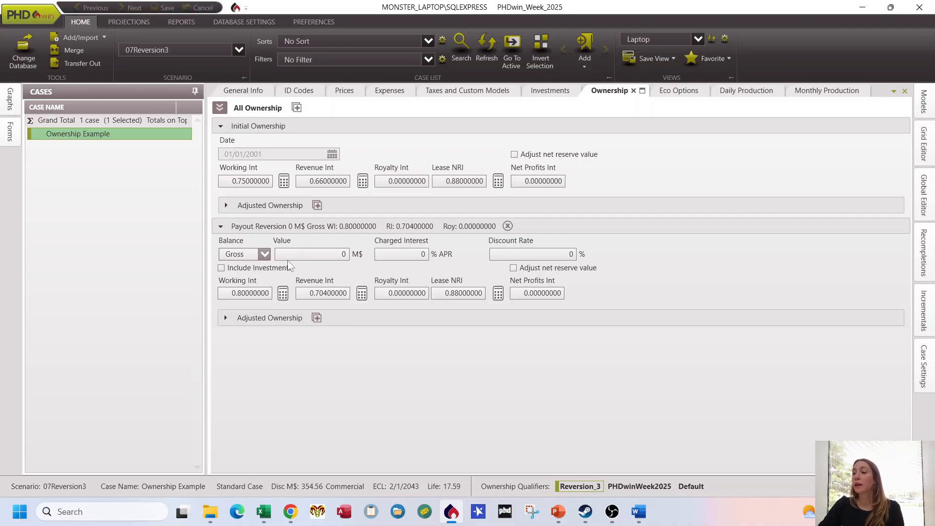
Step: Set the payout reversion's value to 150 M$
{"action": "left_click", "coordinate": [327, 253]}
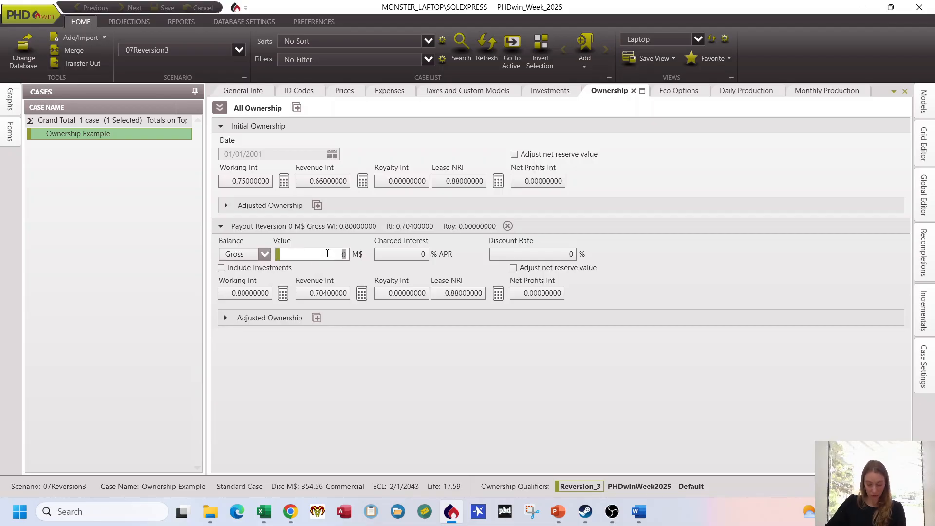
{"action": "type", "text": "150"}
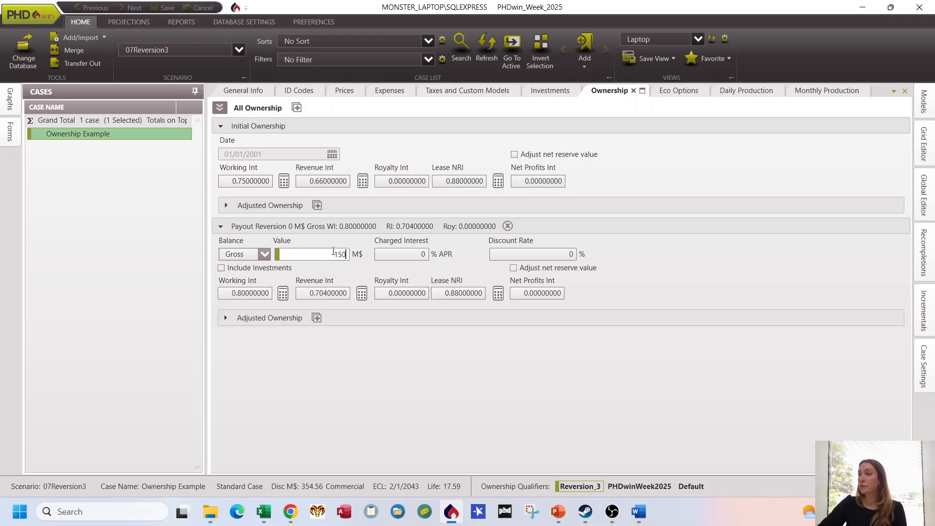
{"action": "left_click", "coordinate": [404, 265]}
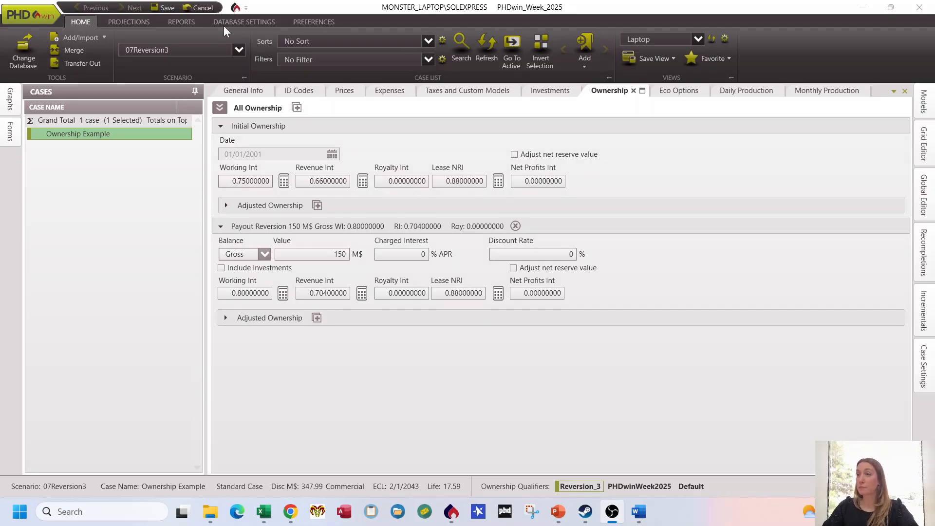
Step: Make 08MassEdit the active scenario, applying the pending payout reversion change
{"action": "left_click", "coordinate": [242, 49]}
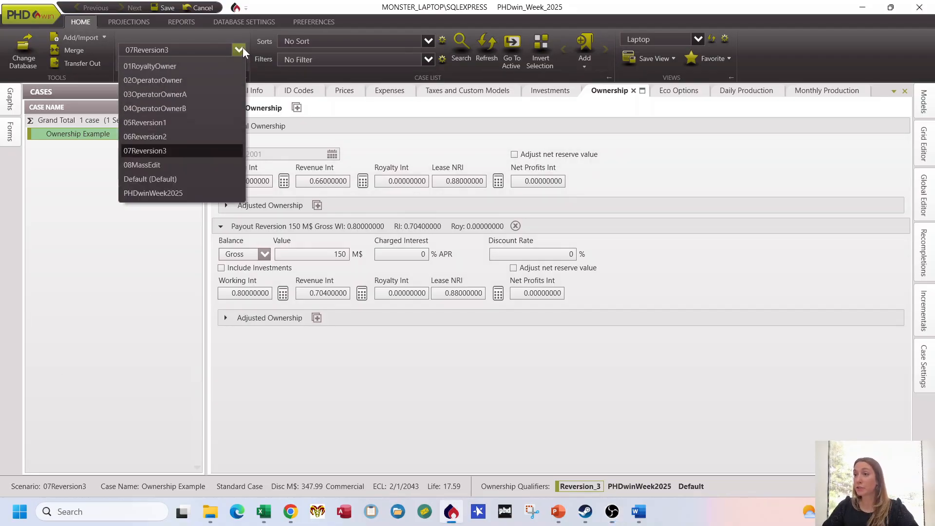
{"action": "left_click", "coordinate": [166, 166]}
{"action": "left_click", "coordinate": [271, 131]}
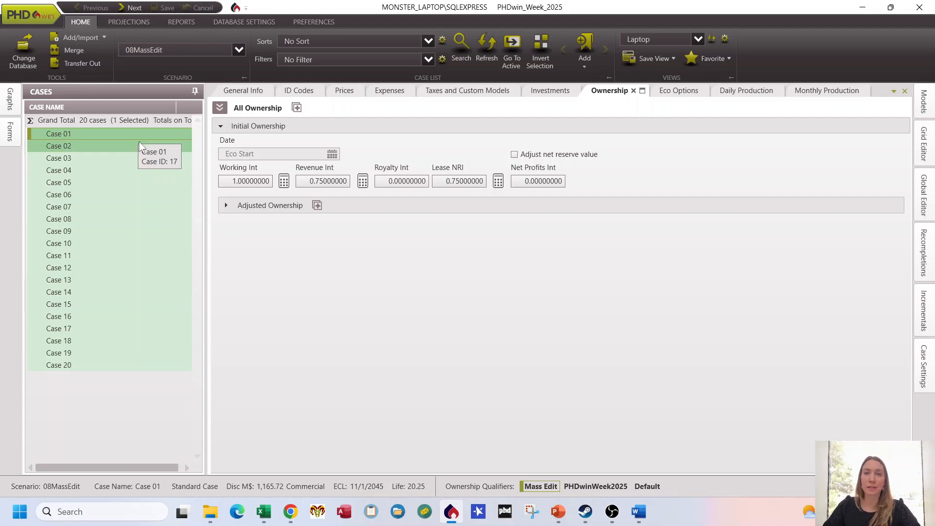
Step: Load all 20 cases into the Grid Editor and open their Ownership table for editing
{"action": "left_click", "coordinate": [923, 143]}
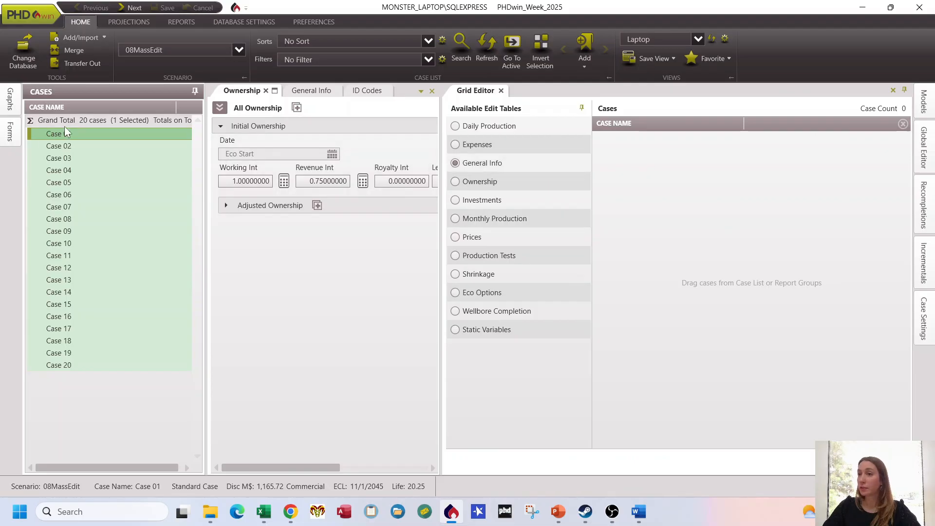
{"action": "key", "text": "ctrl+a"}
{"action": "left_click_drag", "start_coordinate": [67, 127], "coordinate": [774, 292]}
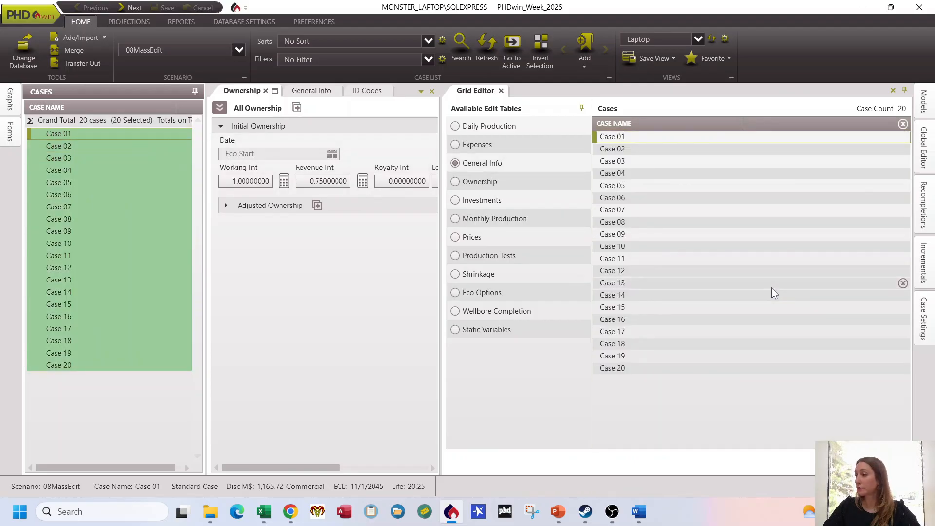
{"action": "left_click", "coordinate": [479, 182]}
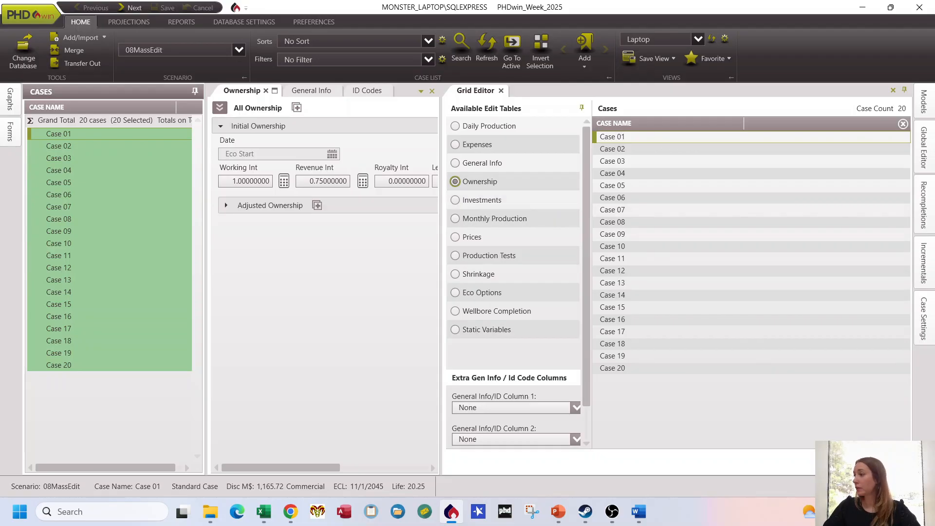
{"action": "left_click", "coordinate": [885, 462]}
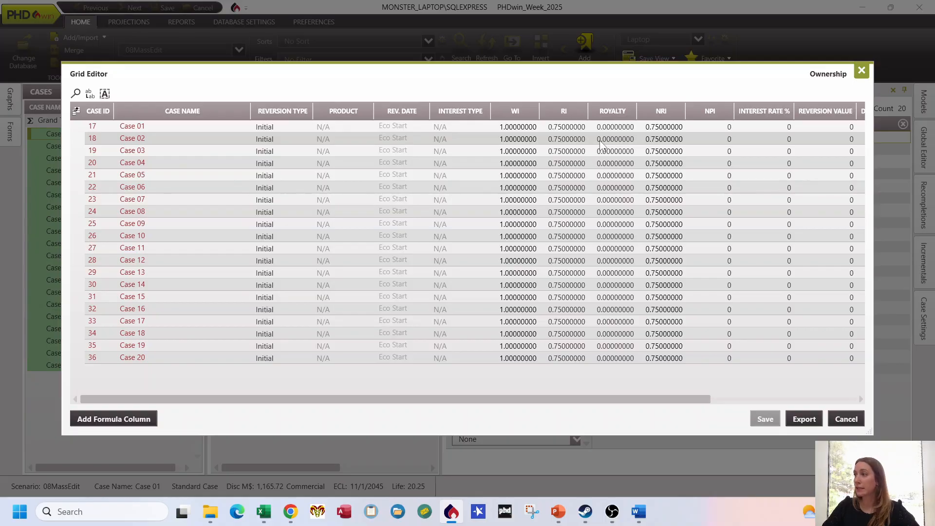
Step: Set Case 01's ownership to WI 0, RI 0, Royalty 0.12 and NRI 0.88
{"action": "left_click", "coordinate": [524, 129]}
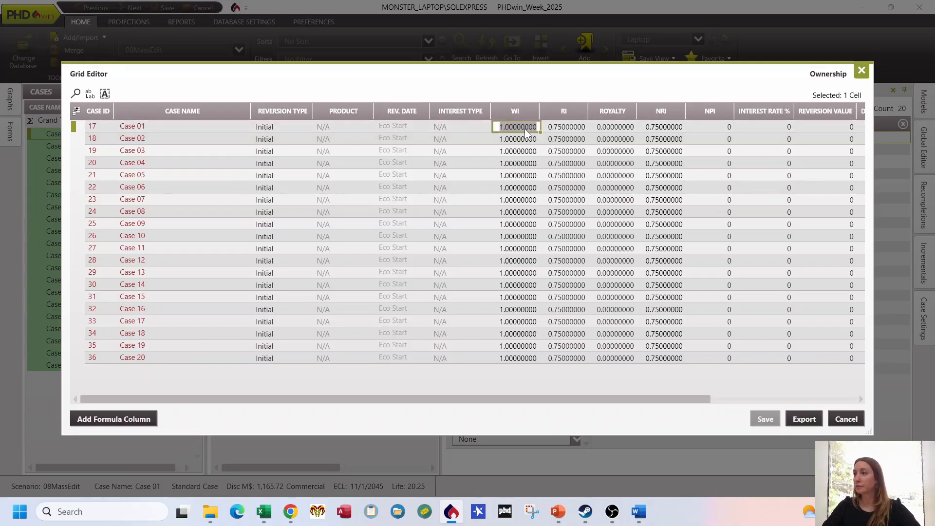
{"action": "type", "text": "0."}
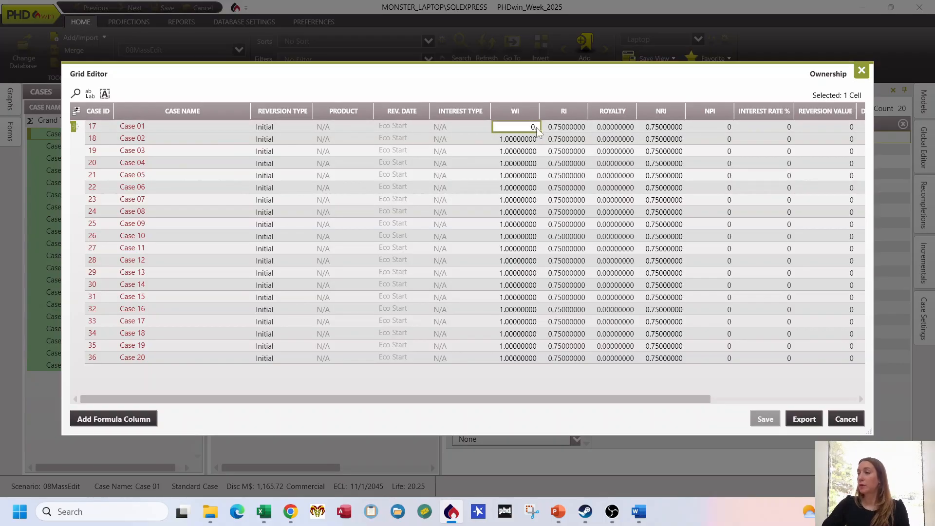
{"action": "left_click", "coordinate": [560, 127]}
{"action": "type", "text": "0"}
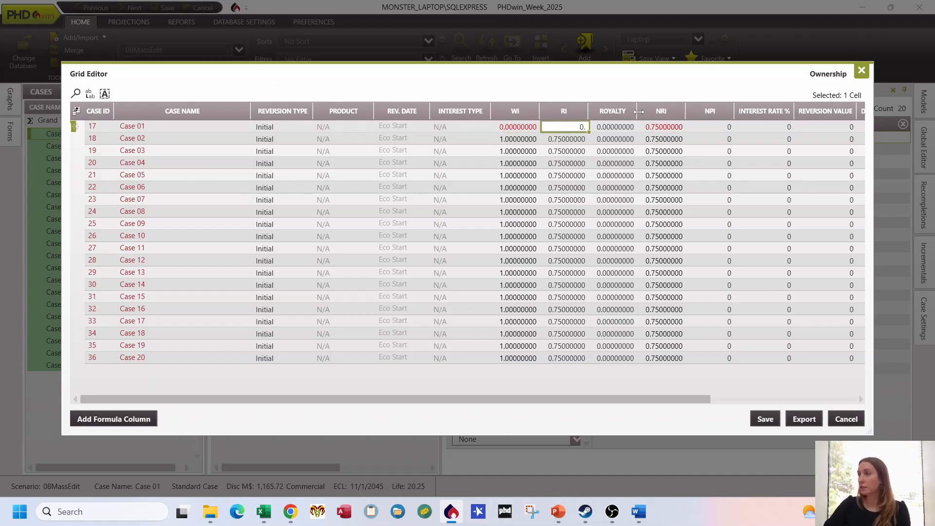
{"action": "left_click", "coordinate": [616, 124]}
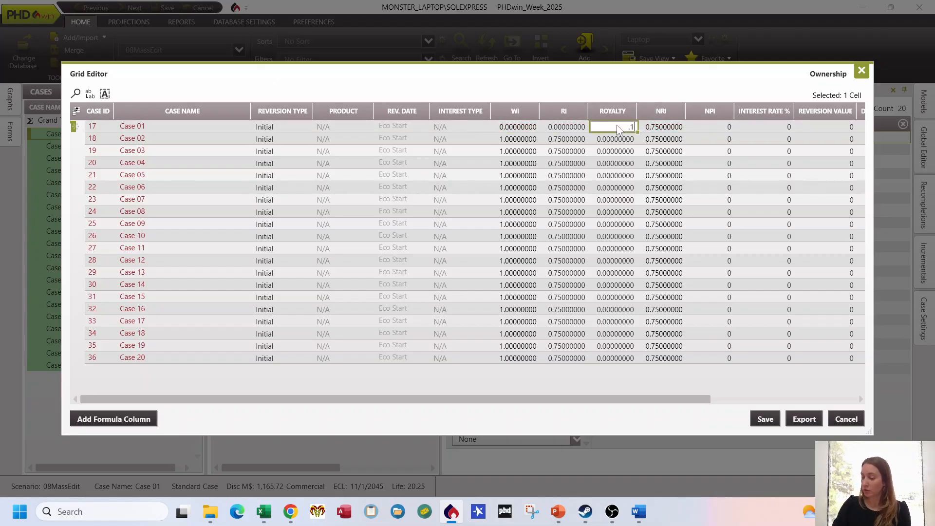
{"action": "type", "text": "0.12"}
{"action": "left_click", "coordinate": [660, 126]}
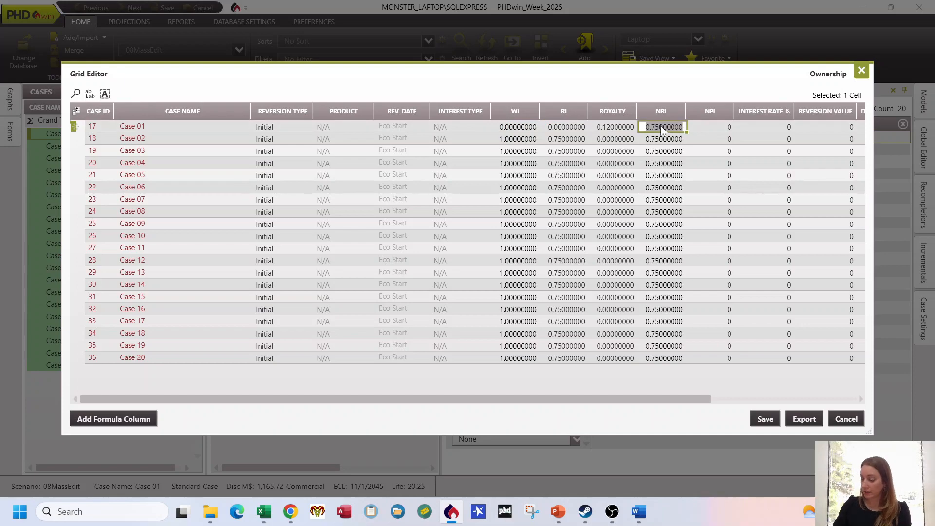
{"action": "type", "text": ".88"}
{"action": "key", "text": "Return"}
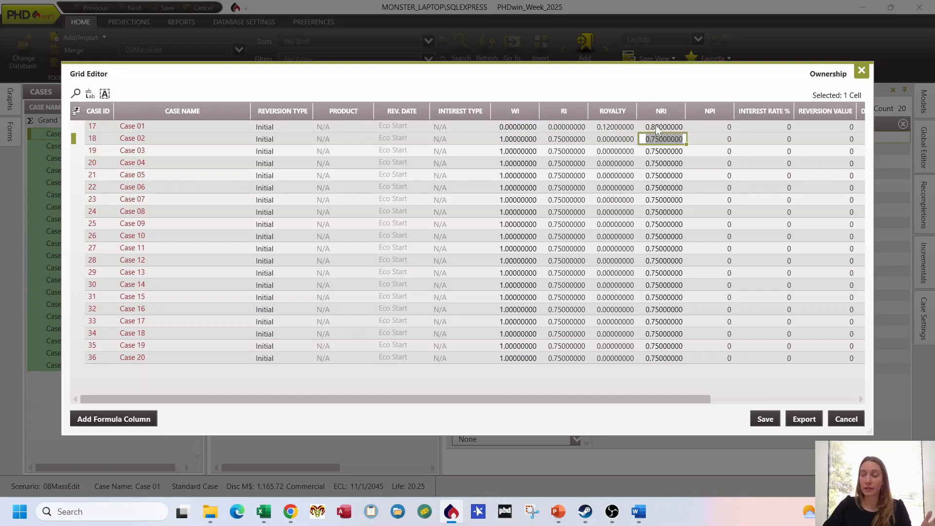
Step: Fill Case 01's WI, RI, Royalty and NRI values down through Case 20 and save the grid edits
{"action": "left_click", "coordinate": [533, 128]}
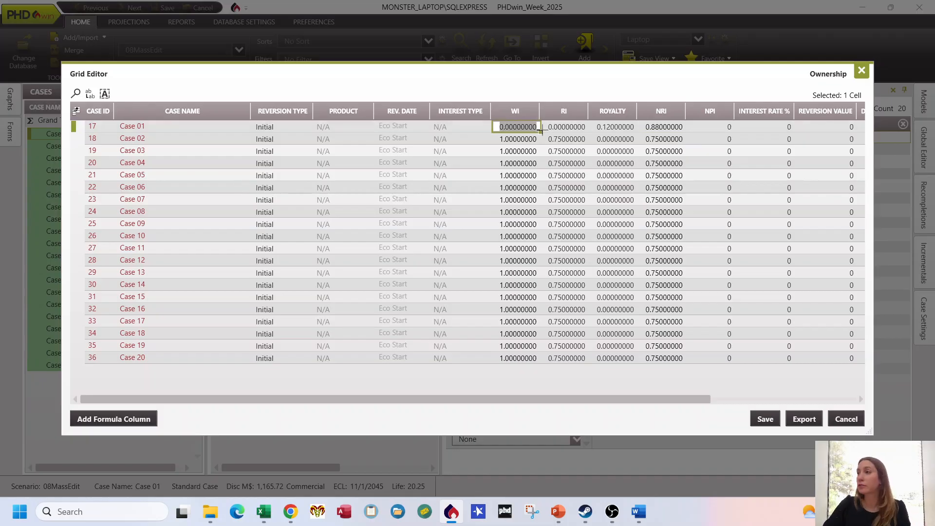
{"action": "left_click_drag", "start_coordinate": [541, 130], "coordinate": [548, 362]}
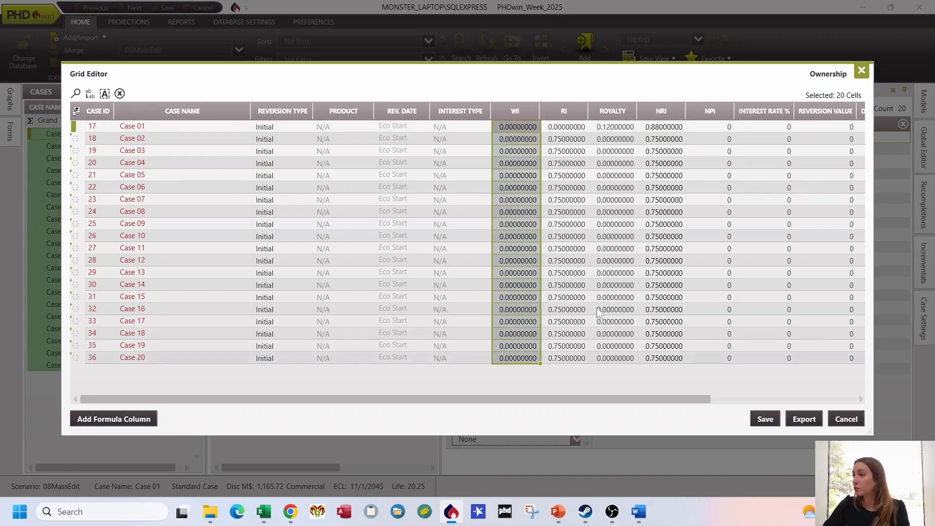
{"action": "left_click", "coordinate": [584, 130]}
{"action": "left_click_drag", "start_coordinate": [587, 131], "coordinate": [590, 362]}
{"action": "left_click", "coordinate": [627, 127]}
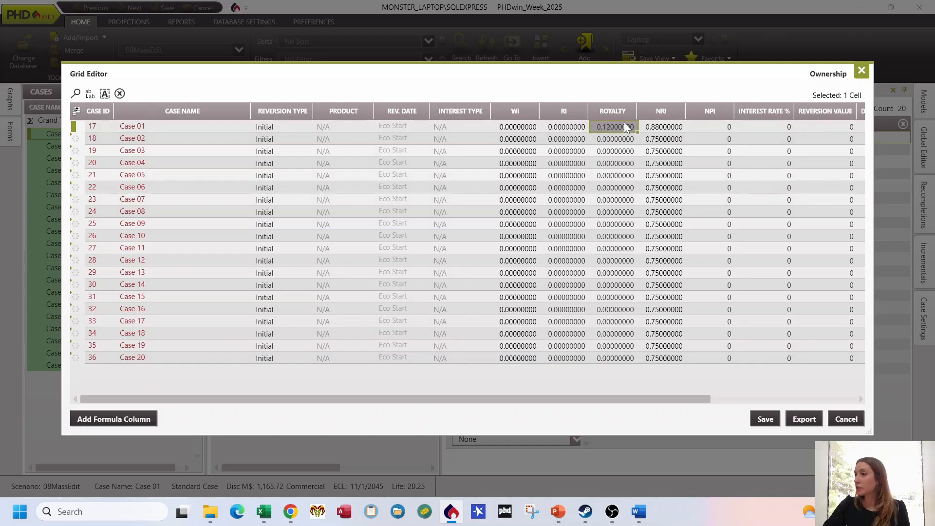
{"action": "left_click_drag", "start_coordinate": [636, 131], "coordinate": [641, 363]}
{"action": "left_click", "coordinate": [684, 128]}
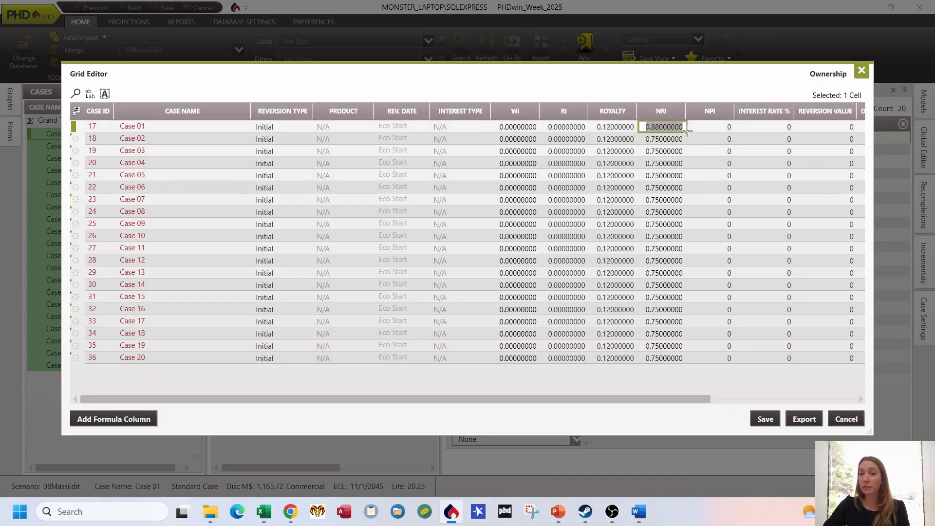
{"action": "left_click_drag", "start_coordinate": [684, 130], "coordinate": [686, 362]}
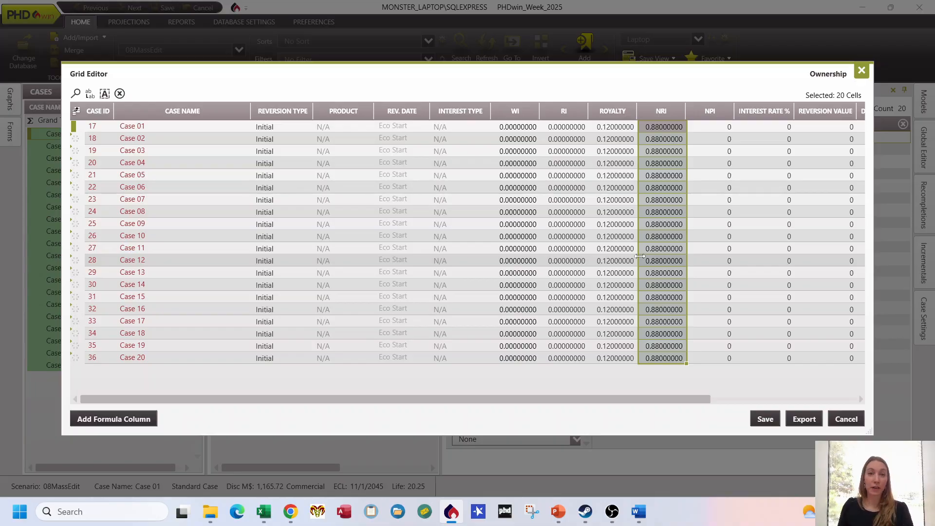
{"action": "left_click", "coordinate": [765, 419]}
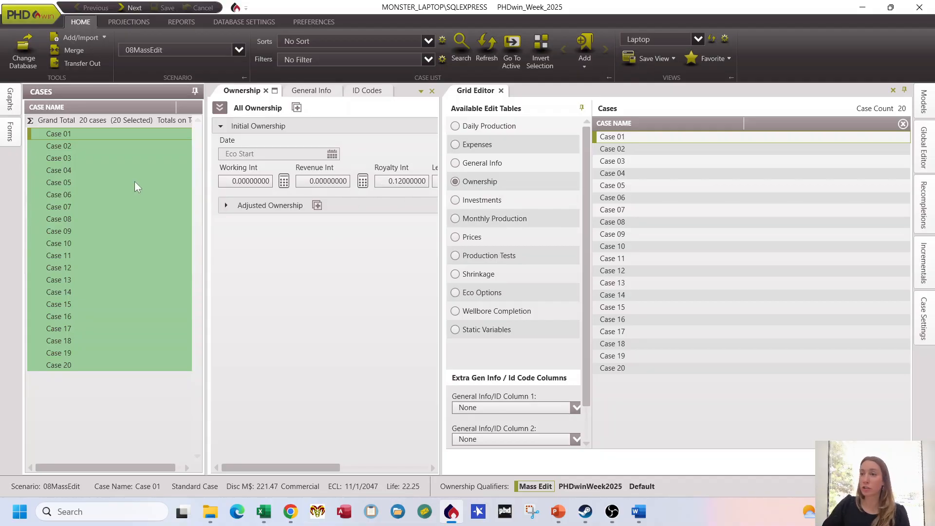
Step: Check the initial ownership of Cases 07, 12, 16 and 18 individually
{"action": "left_click", "coordinate": [89, 207]}
{"action": "left_click", "coordinate": [93, 264]}
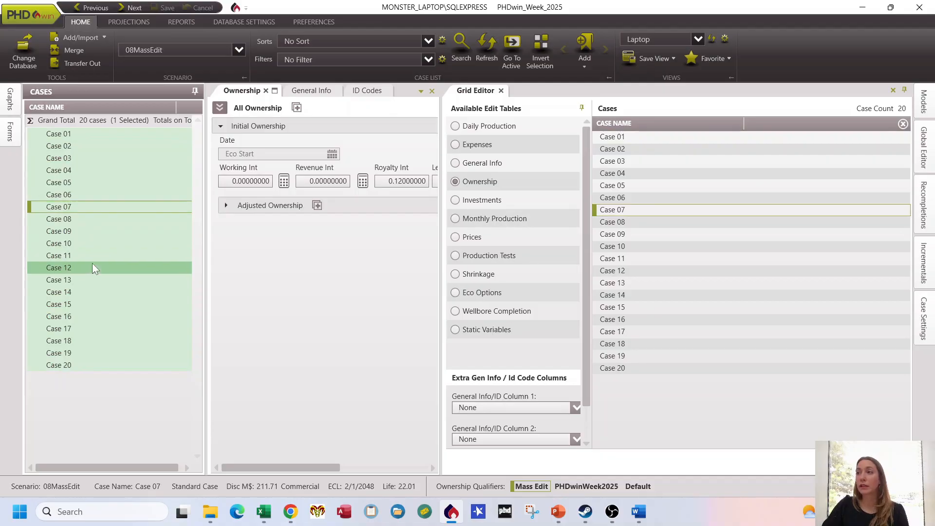
{"action": "left_click", "coordinate": [98, 317]}
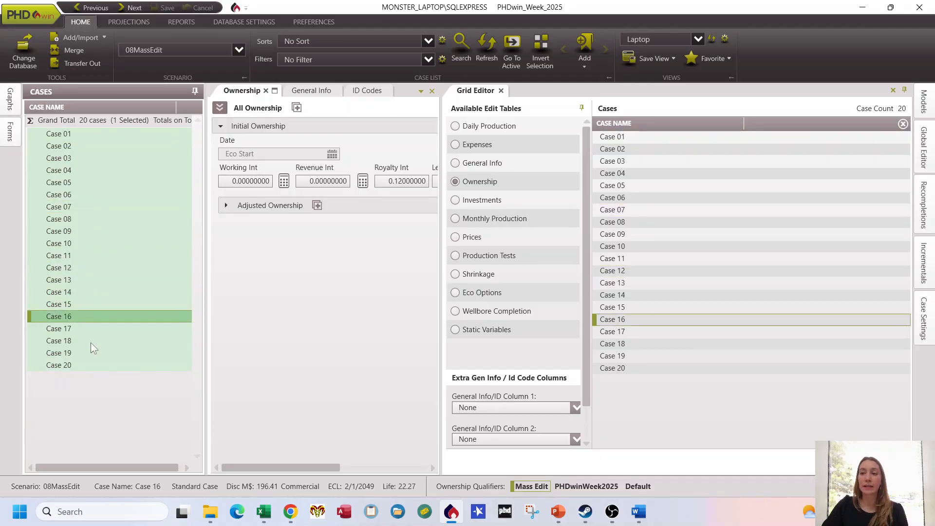
{"action": "left_click", "coordinate": [90, 342]}
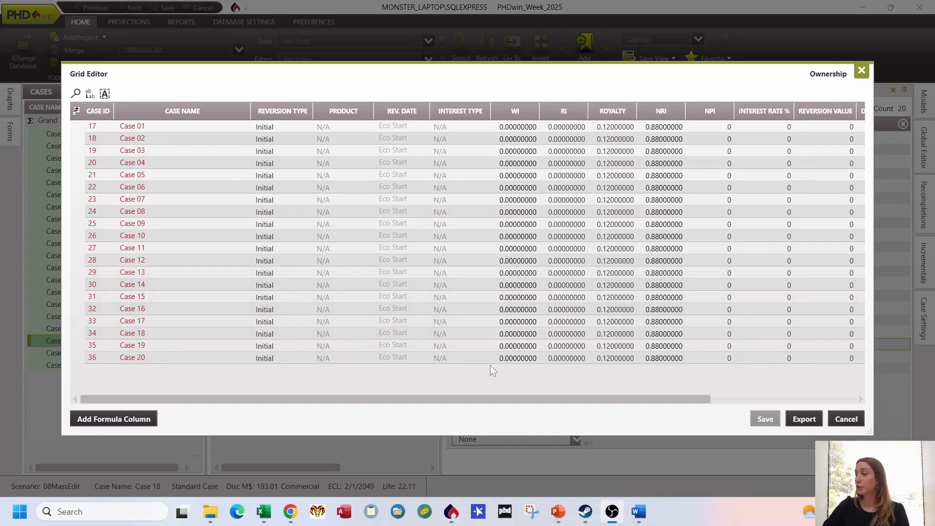
Step: Export the Ownership table as Ownership Export.xlsx into the PHDwin2025Ownership folder
{"action": "left_click", "coordinate": [804, 420]}
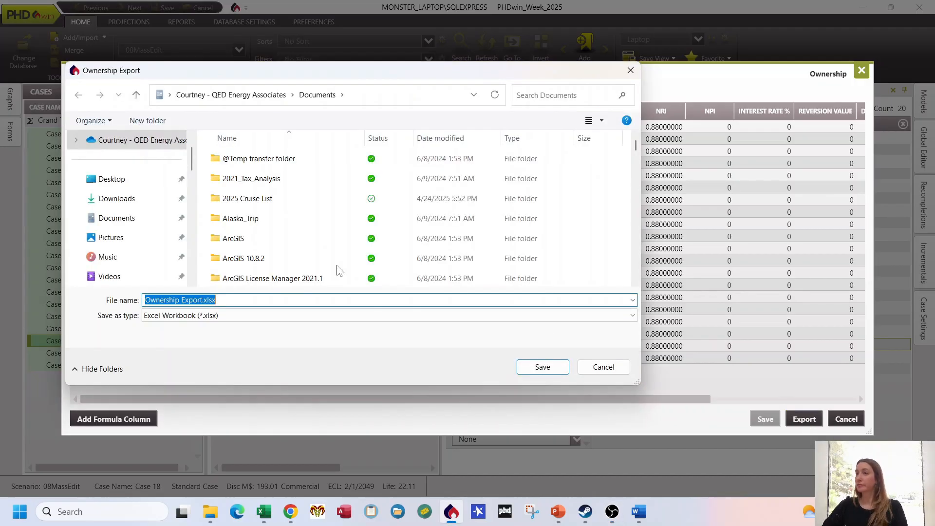
{"action": "scroll", "coordinate": [139, 202], "scroll_direction": "down", "scroll_amount": 2}
{"action": "left_click", "coordinate": [136, 179]}
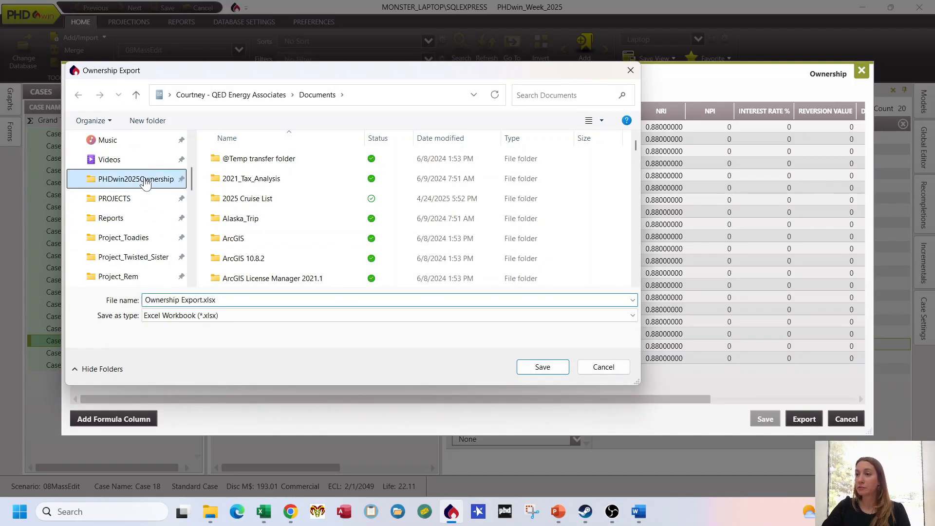
{"action": "left_click", "coordinate": [562, 372]}
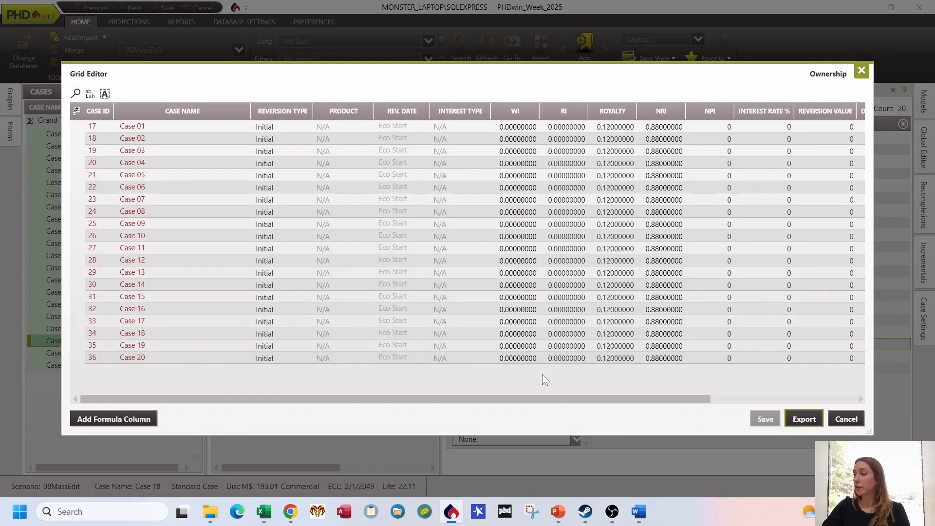
Step: Open Ownership Export.xlsx in Excel from the PHDwin2025Ownership folder and narrow its Case Name column
{"action": "mouse_move", "coordinate": [212, 518]}
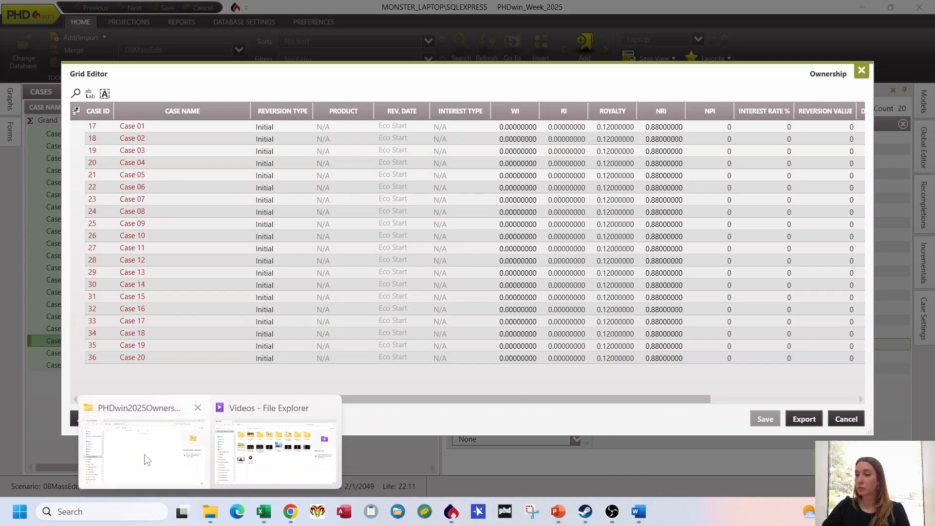
{"action": "left_click", "coordinate": [137, 438]}
{"action": "double_click", "coordinate": [238, 120]}
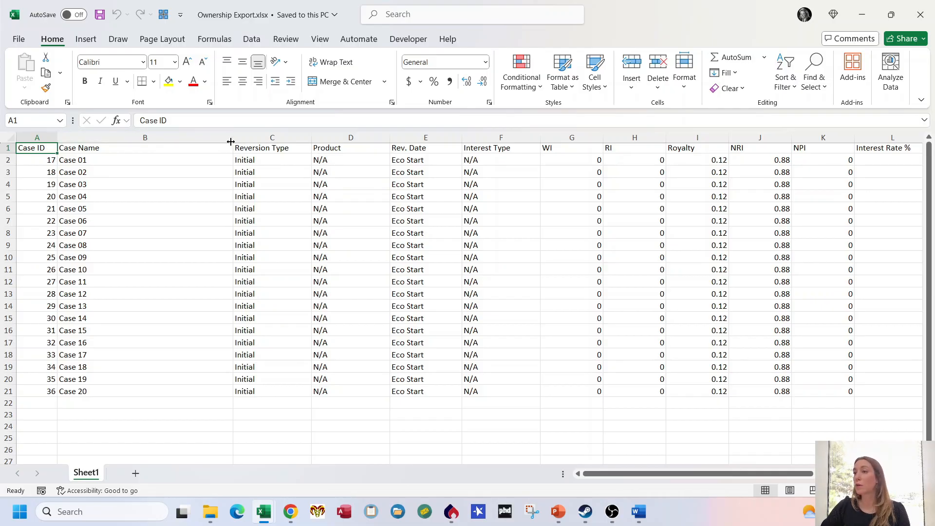
{"action": "left_click_drag", "start_coordinate": [230, 141], "coordinate": [110, 141]}
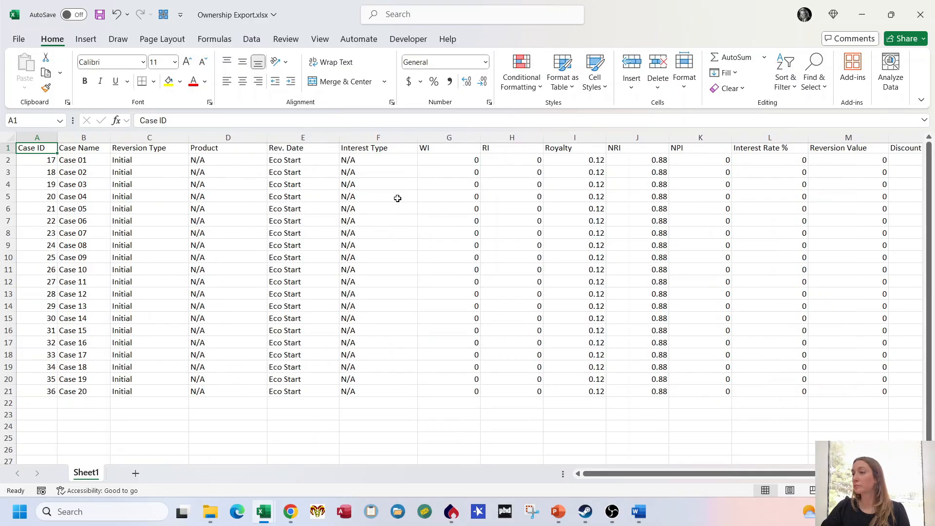
Step: Review the Ownership_Update.xlsx workbook and copy its whole table from Case ID to Lease NRI, headers included, down to Case 20
{"action": "left_click", "coordinate": [263, 511]}
{"action": "left_click", "coordinate": [207, 456]}
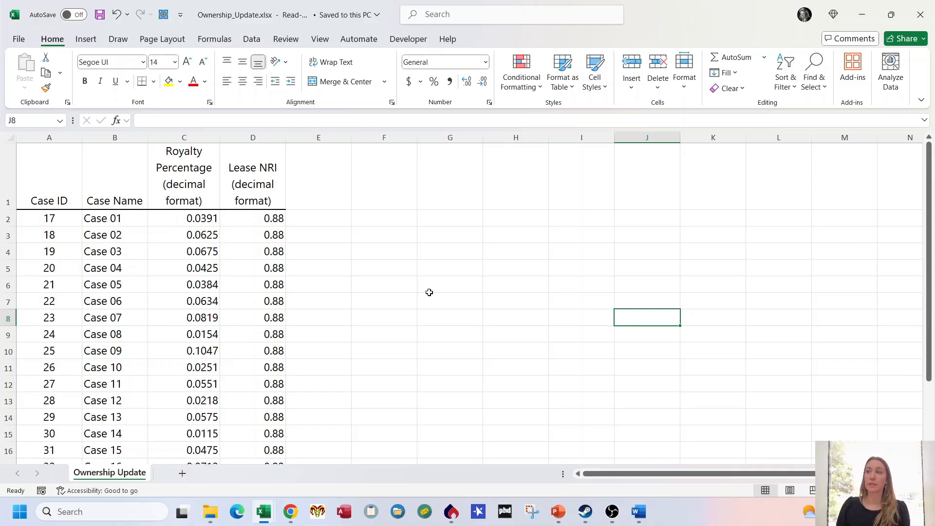
{"action": "scroll", "coordinate": [302, 290], "scroll_direction": "down", "scroll_amount": 1}
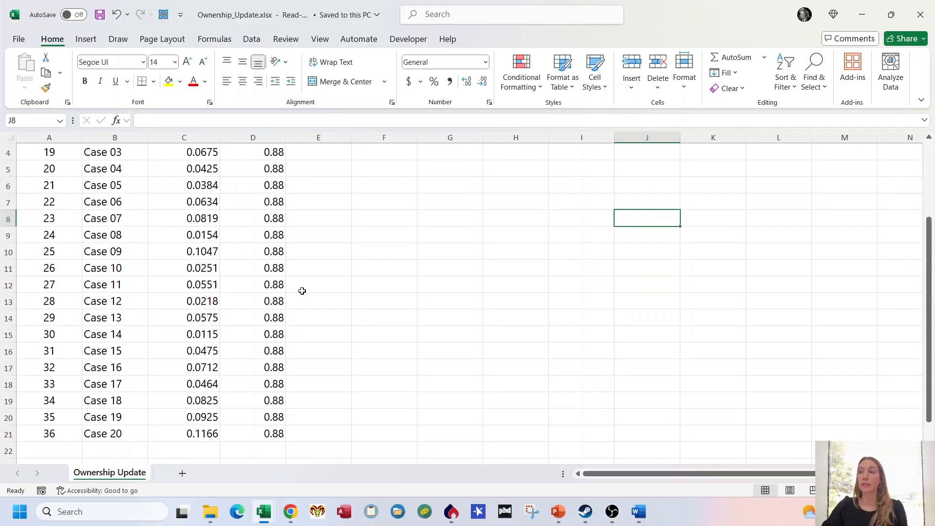
{"action": "scroll", "coordinate": [301, 290], "scroll_direction": "up", "scroll_amount": 1}
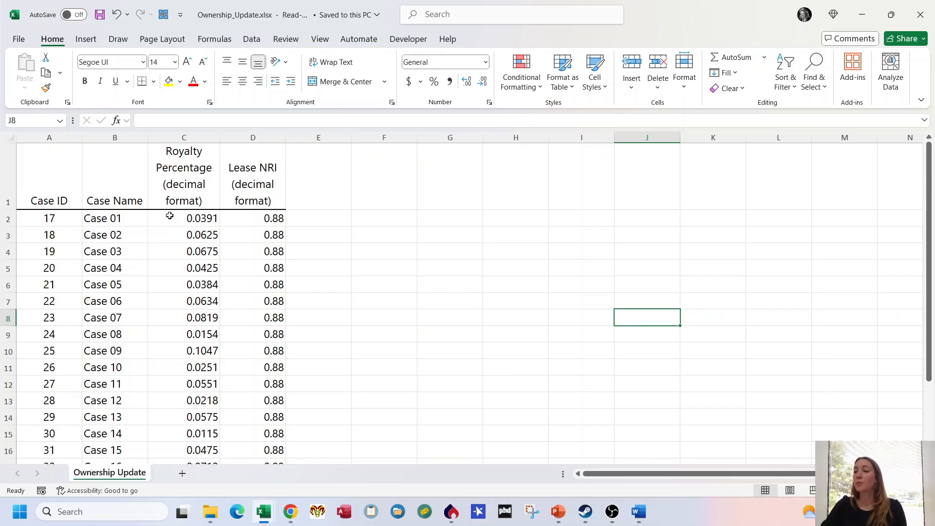
{"action": "scroll", "coordinate": [195, 345], "scroll_direction": "down", "scroll_amount": 2}
{"action": "scroll", "coordinate": [194, 349], "scroll_direction": "up", "scroll_amount": 2}
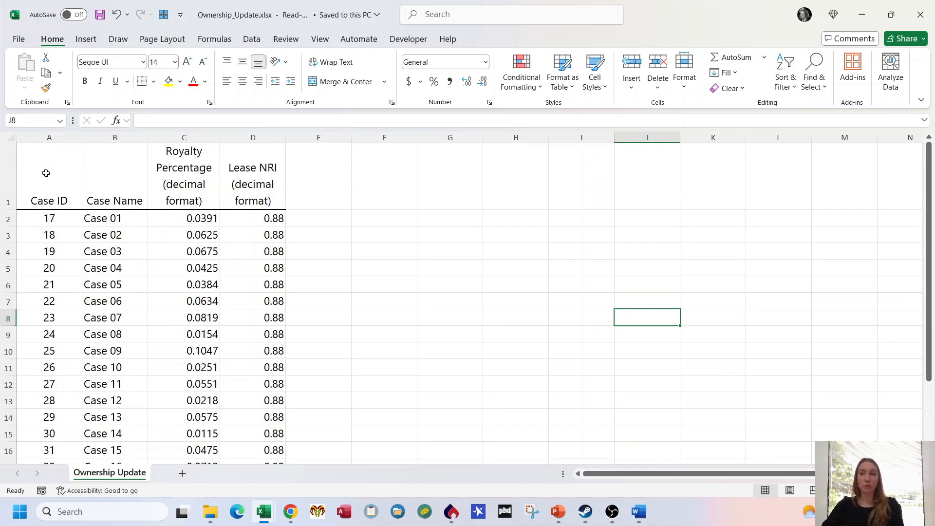
{"action": "left_click_drag", "start_coordinate": [46, 172], "coordinate": [272, 480]}
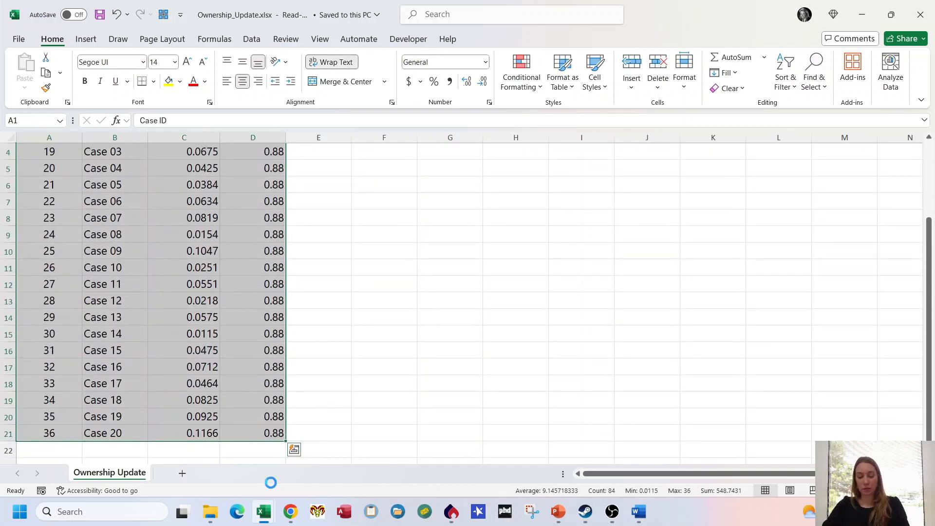
{"action": "key", "text": "ctrl+c"}
Step: Paste the copied update table into a new sheet of Ownership Export.xlsx
{"action": "left_click", "coordinate": [264, 514]}
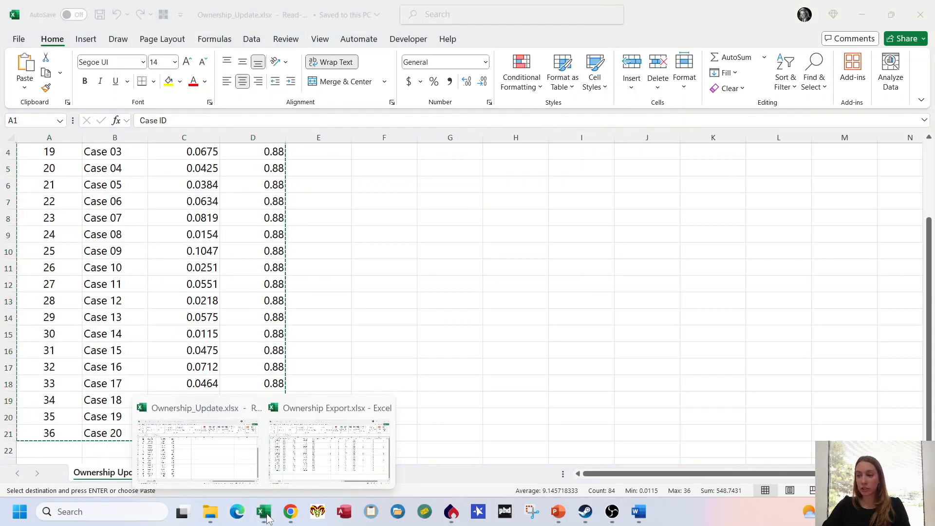
{"action": "left_click", "coordinate": [329, 450]}
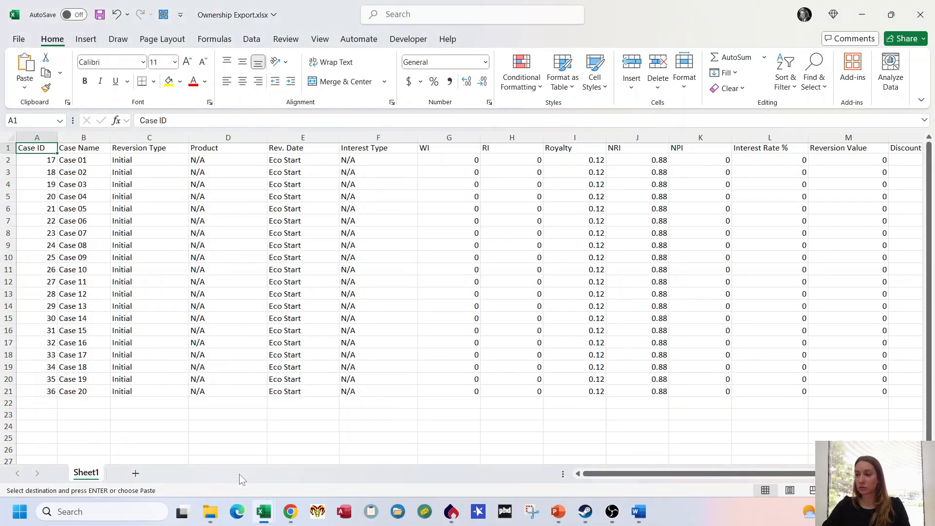
{"action": "left_click", "coordinate": [136, 473]}
{"action": "key", "text": "ctrl+v"}
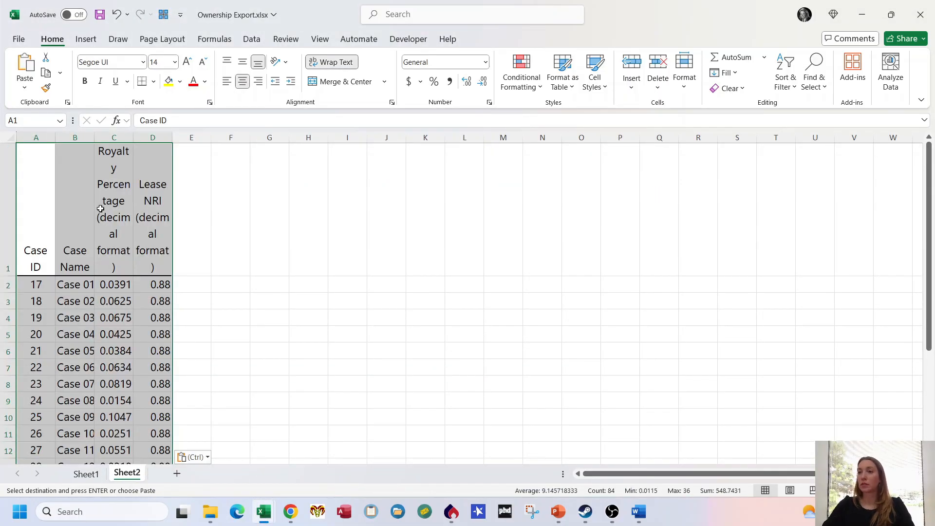
Step: Define the entire pasted table on Sheet2 as a named range called ownership
{"action": "left_click", "coordinate": [48, 197]}
{"action": "key", "text": "ctrl+shift+Right"}
{"action": "key", "text": "ctrl+shift+Down"}
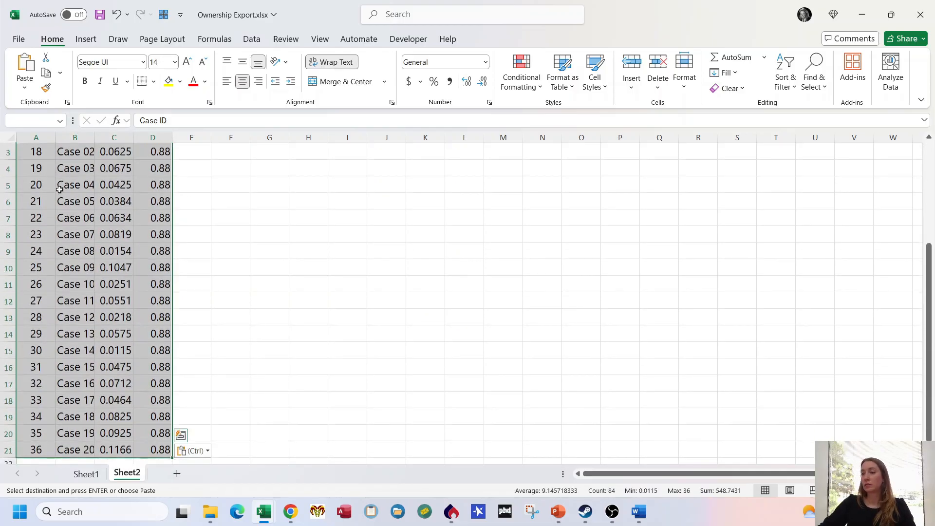
{"action": "left_click", "coordinate": [39, 121]}
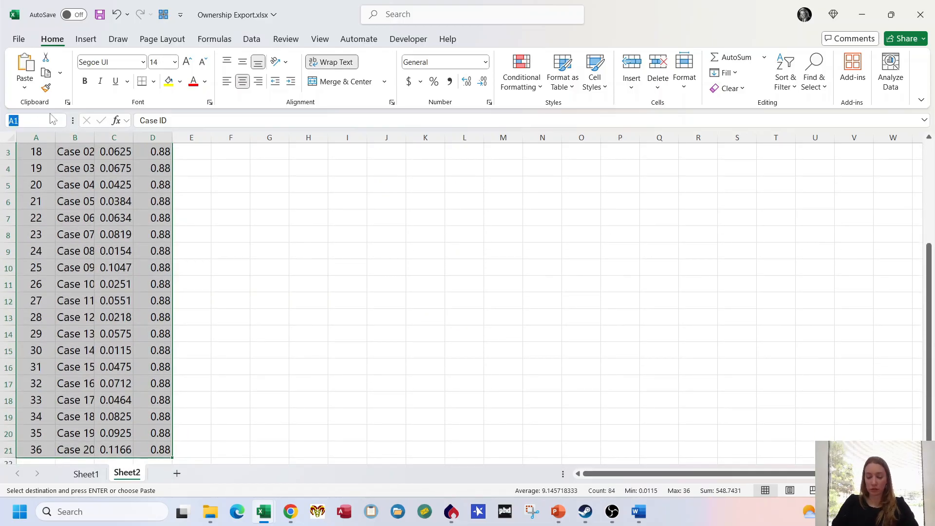
{"action": "type", "text": "ownership"}
{"action": "key", "text": "Return"}
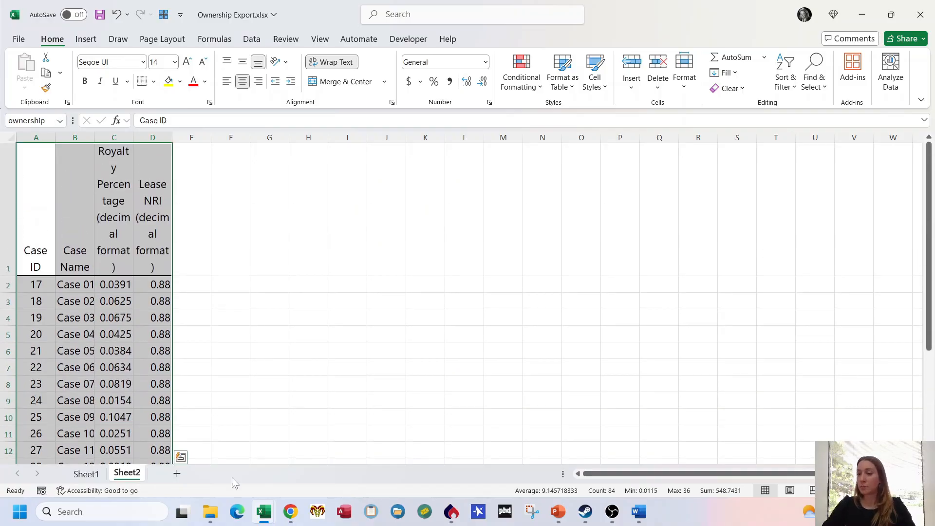
Step: Enter =VLOOKUP(A2,ownership,3,false) in Sheet1 cell I2 to look up Case 01's royalty by Case ID
{"action": "left_click", "coordinate": [86, 475]}
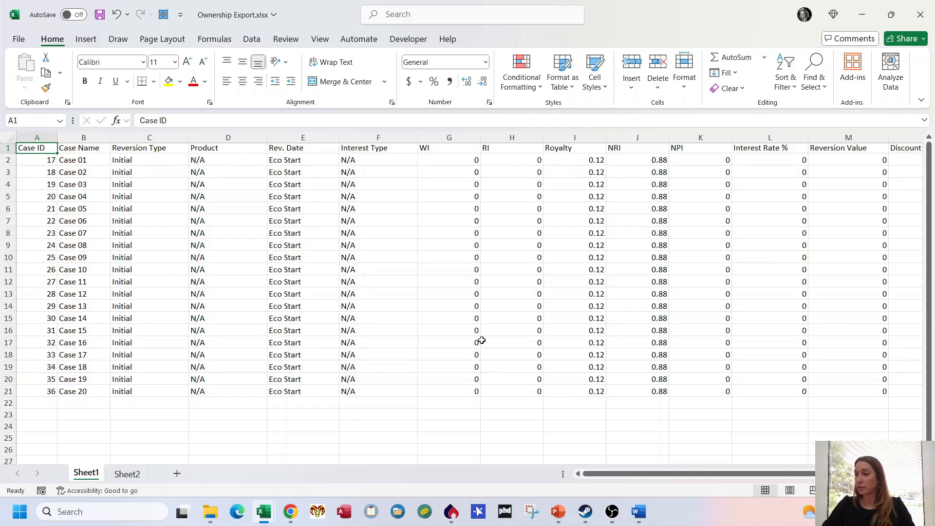
{"action": "left_click", "coordinate": [577, 160]}
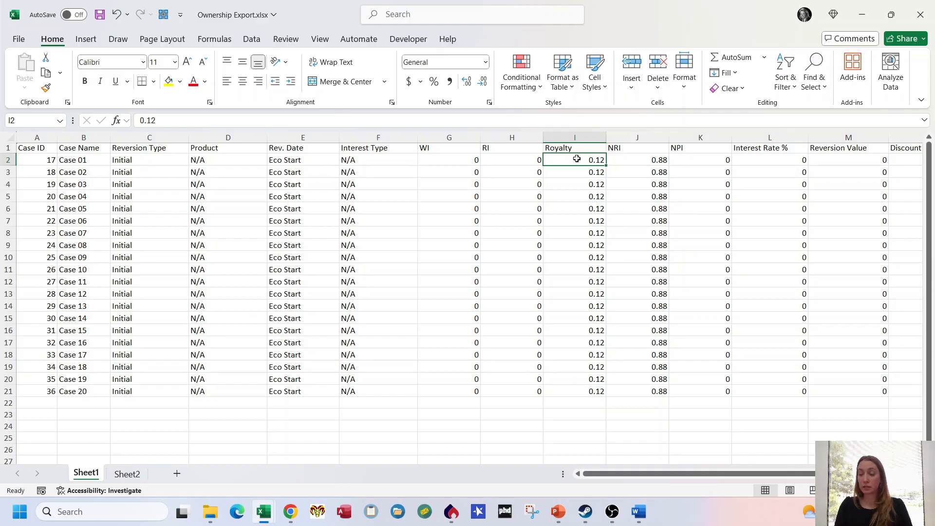
{"action": "type", "text": "=VLOOKUP("}
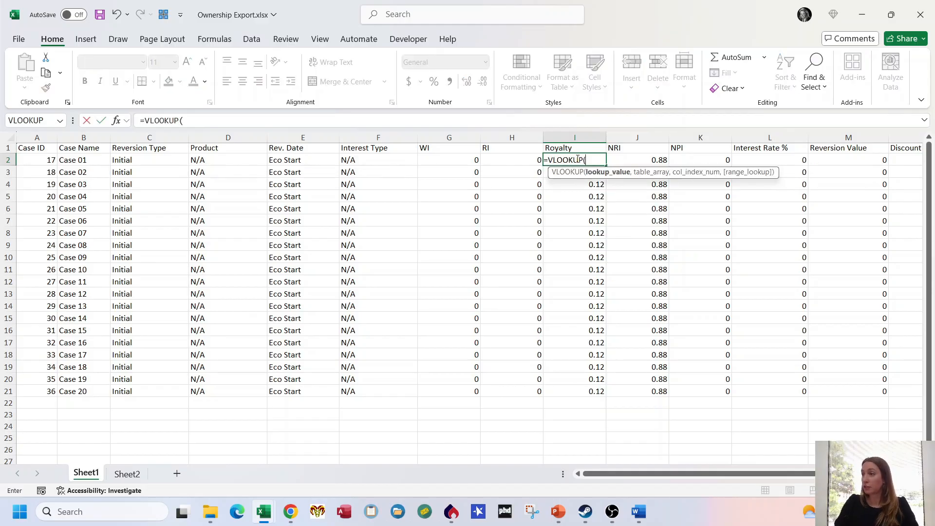
{"action": "key", "text": "ctrl+Left"}
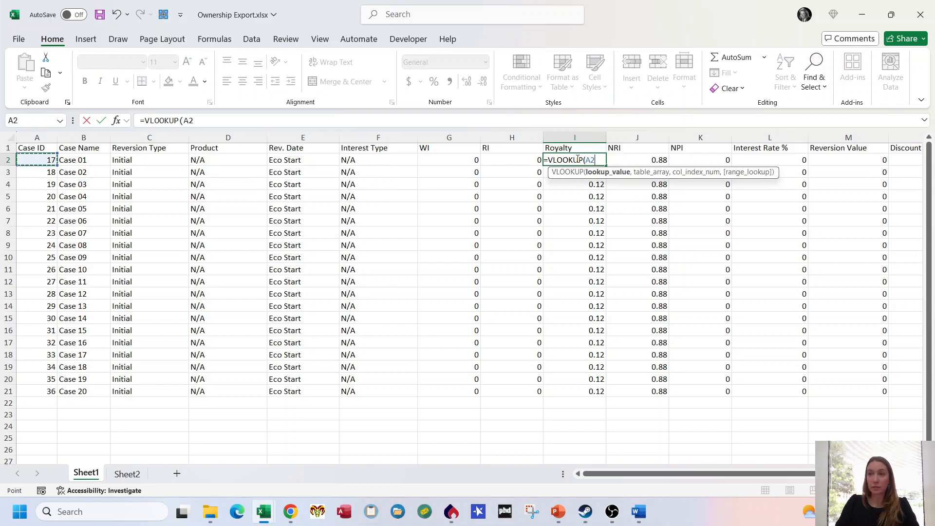
{"action": "type", "text": ",own"}
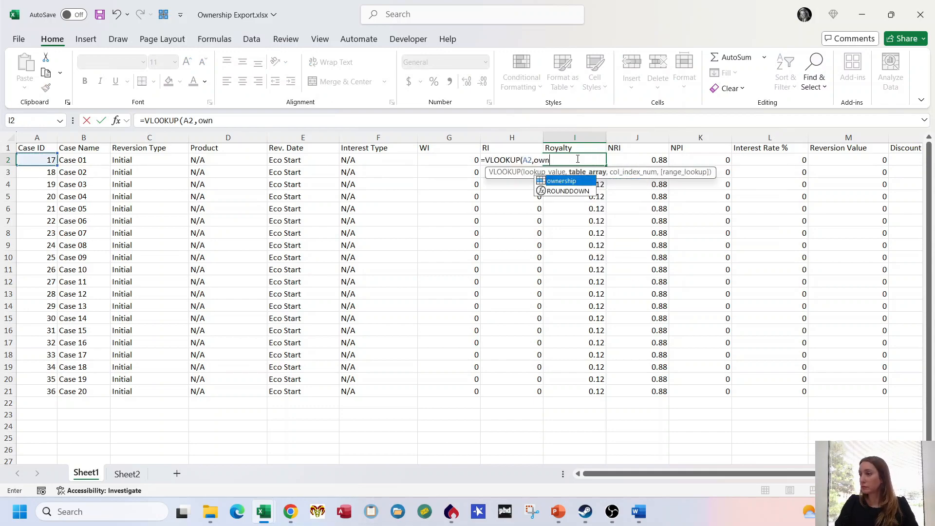
{"action": "key", "text": "Tab"}
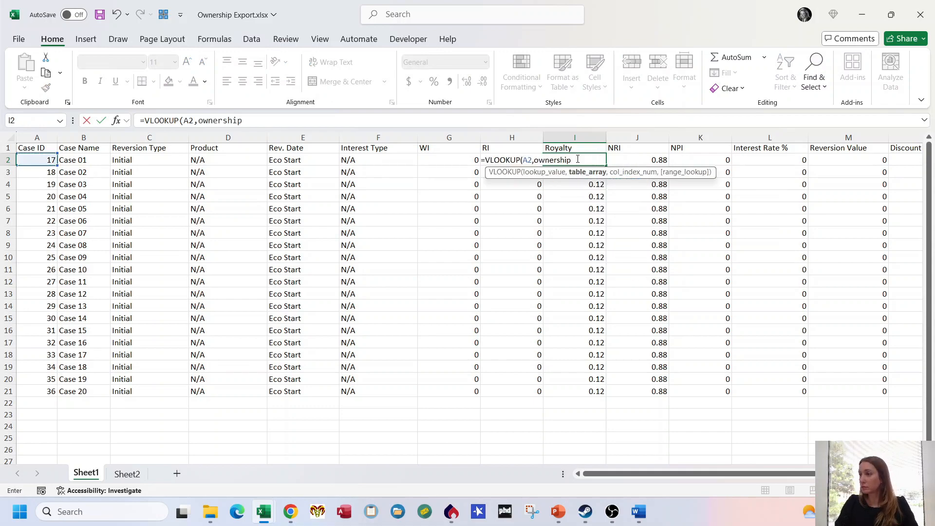
{"action": "type", "text": ",3,fa"}
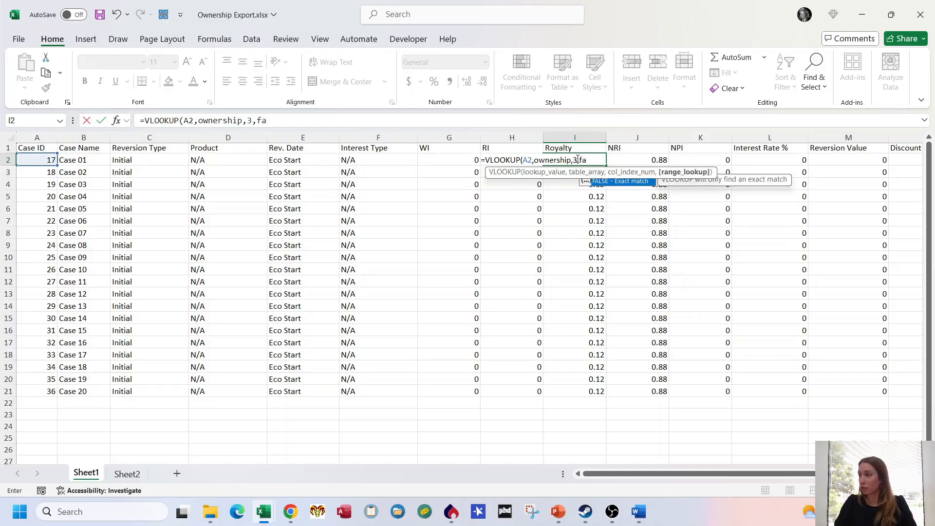
{"action": "type", "text": "lse)"}
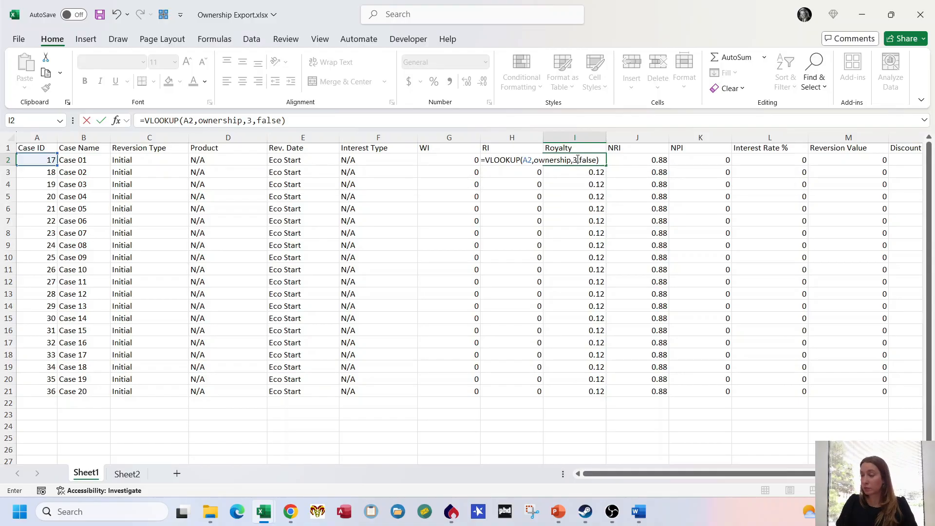
{"action": "key", "text": "Return"}
{"action": "left_click", "coordinate": [577, 159]}
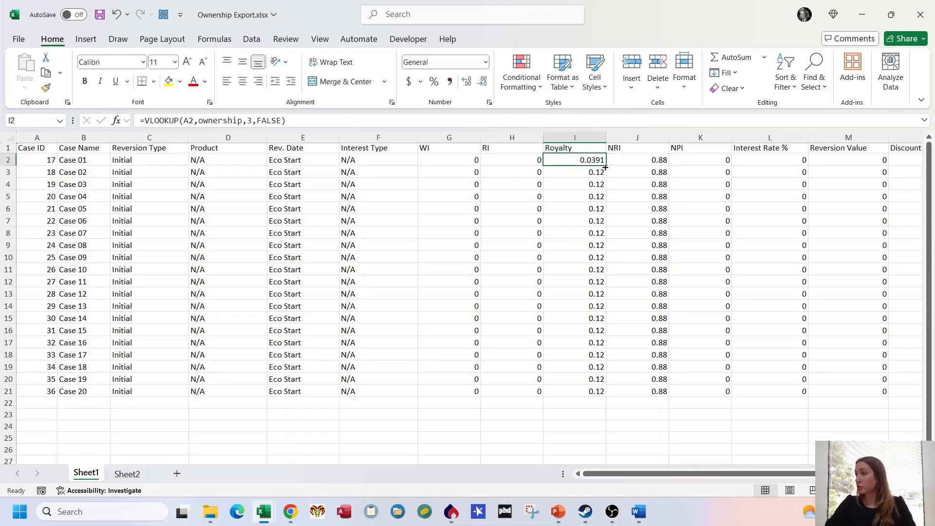
Step: Fill the royalty lookup in I2 down through Case 20 and replace the Royalty column's formulas with their values
{"action": "double_click", "coordinate": [605, 166]}
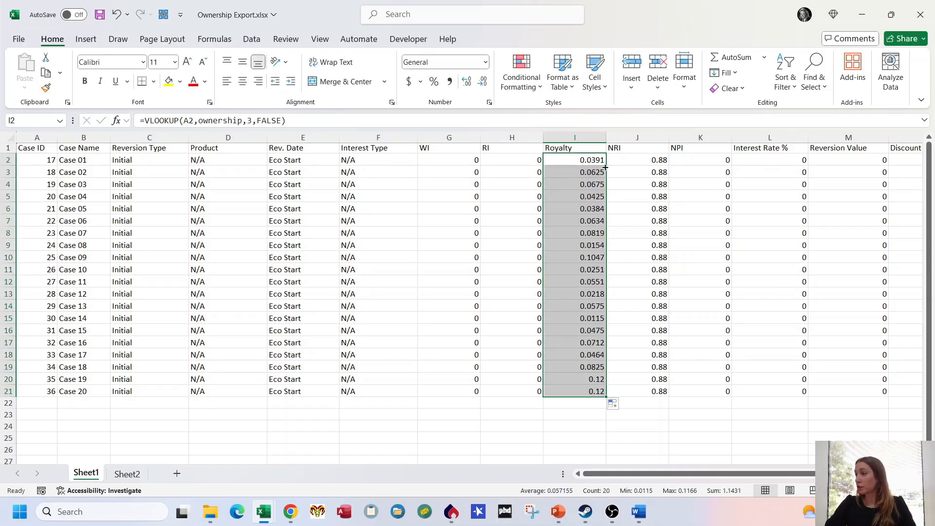
{"action": "left_click", "coordinate": [44, 73]}
{"action": "left_click", "coordinate": [25, 89]}
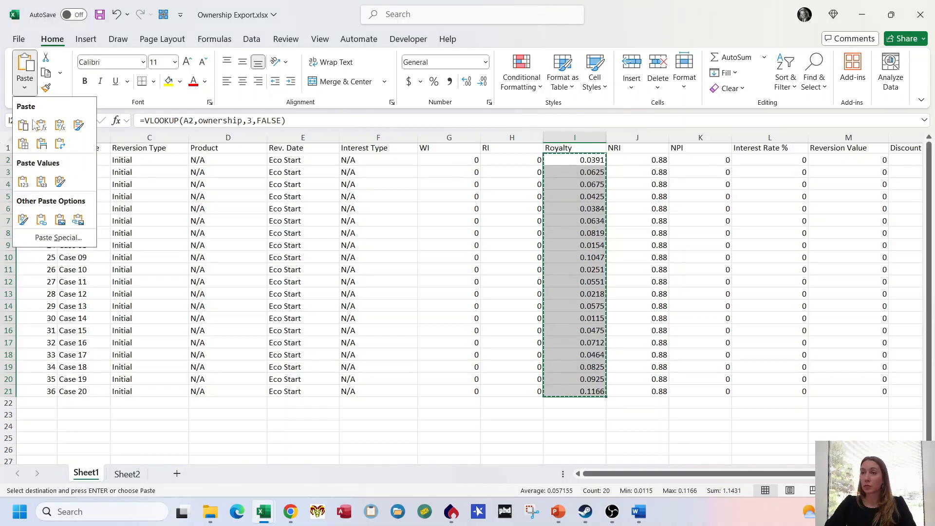
{"action": "left_click", "coordinate": [22, 182]}
Step: Copy all ownership data rows on Sheet1 from Case 01 to Case 20, Case ID through Include Investments, without the headers
{"action": "left_click", "coordinate": [244, 264]}
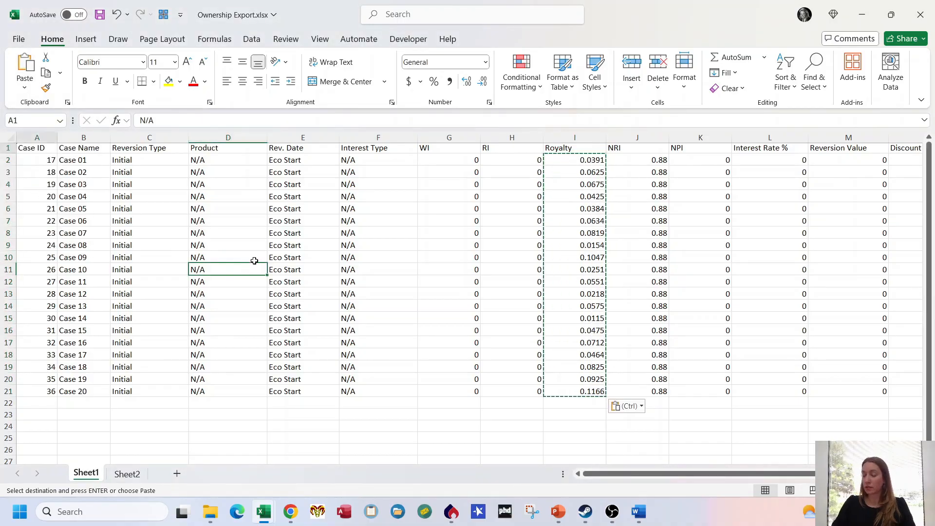
{"action": "key", "text": "ctrl+Home"}
{"action": "key", "text": "Down"}
{"action": "key", "text": "ctrl+shift+Right"}
{"action": "key", "text": "ctrl+shift+Down"}
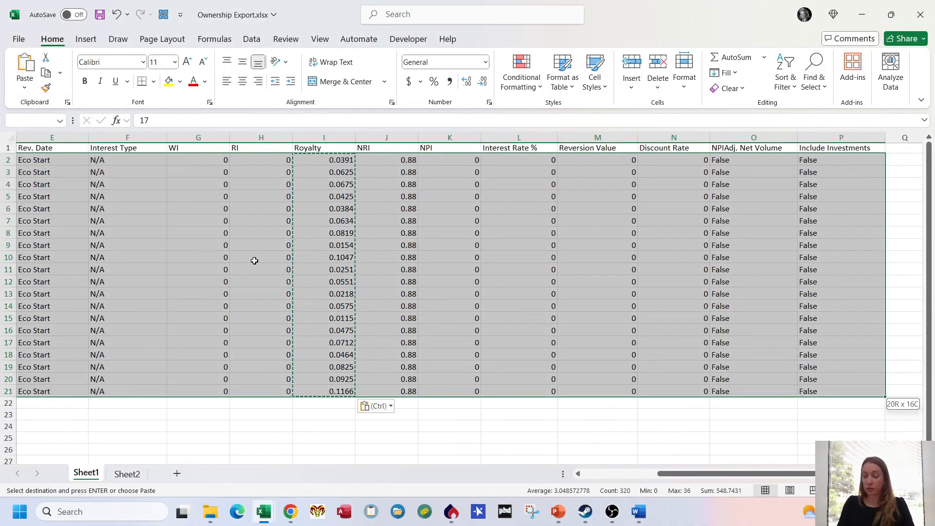
{"action": "key", "text": "ctrl+c"}
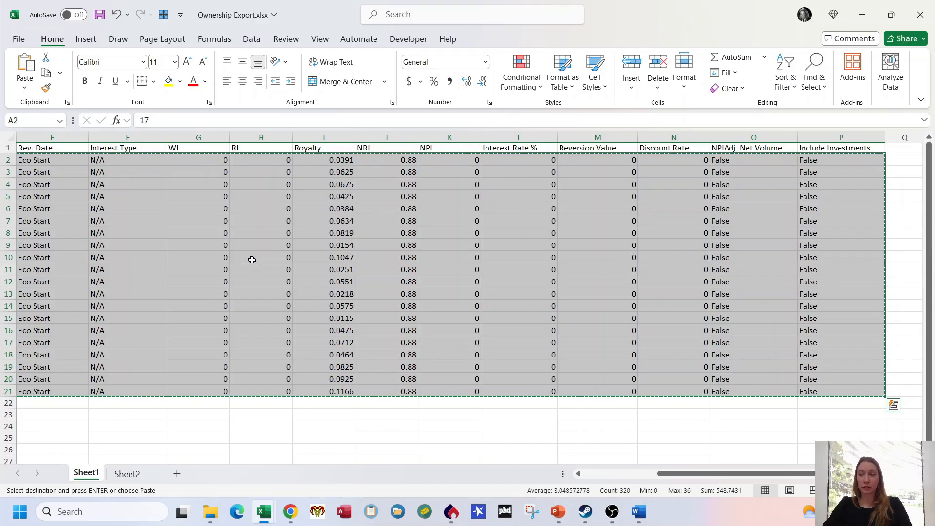
Step: Switch to PHDwin, paste the copied rows into the ownership Grid Editor starting at Case 01's Case ID, save, and close the editor
{"action": "left_click", "coordinate": [451, 511]}
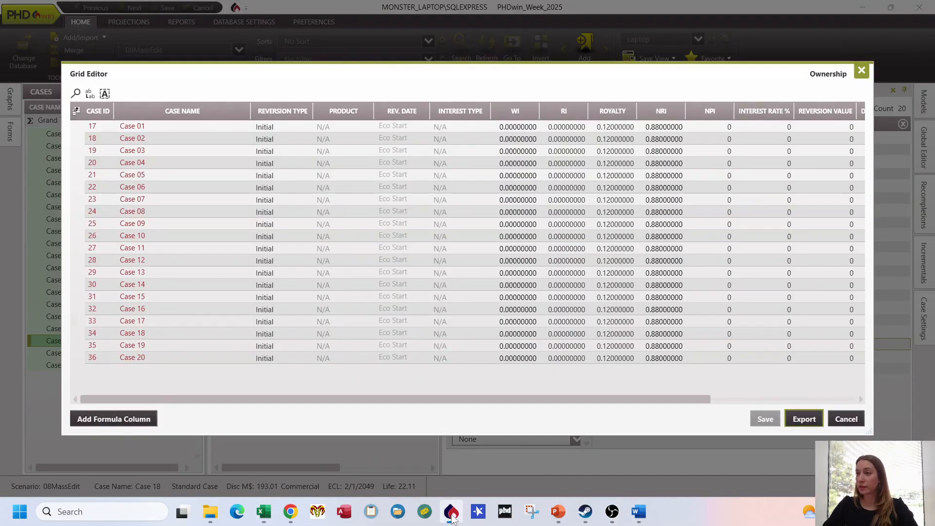
{"action": "left_click", "coordinate": [93, 127]}
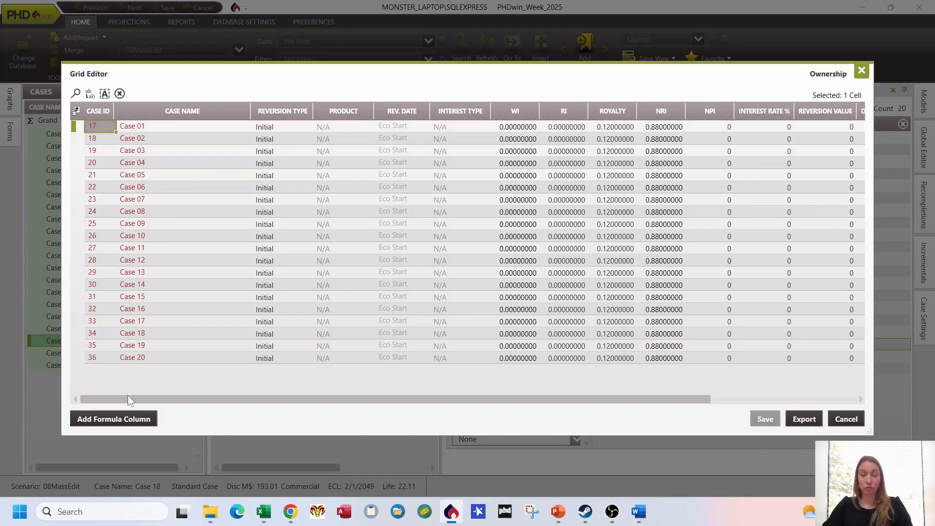
{"action": "key", "text": "ctrl+v"}
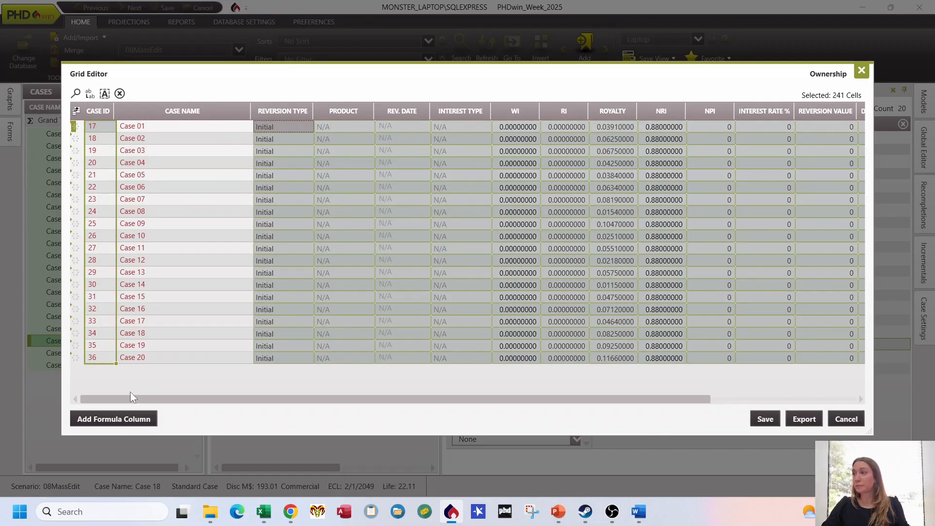
{"action": "left_click", "coordinate": [614, 224]}
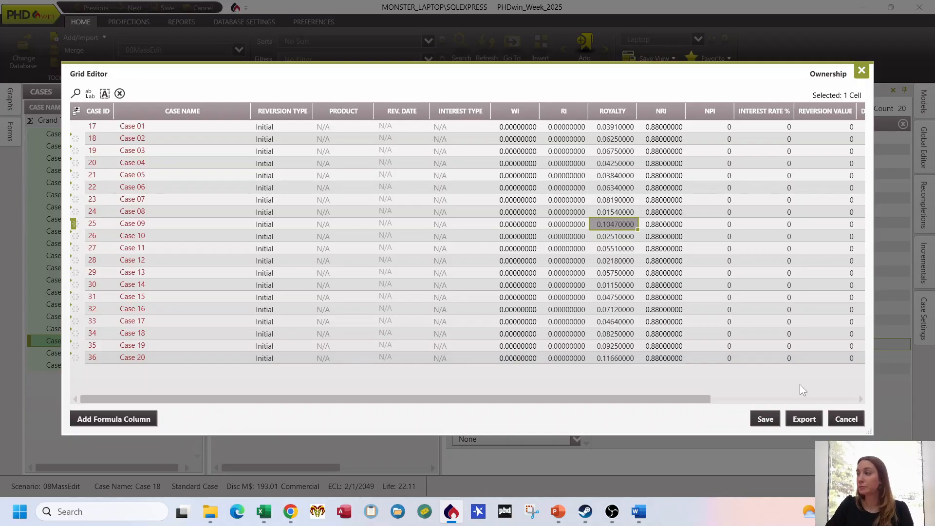
{"action": "left_click", "coordinate": [765, 418]}
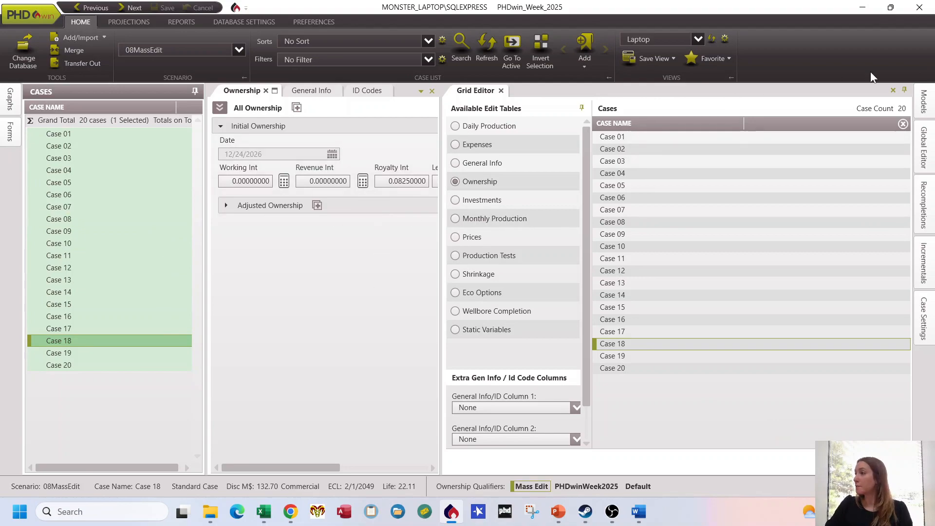
{"action": "left_click", "coordinate": [894, 90]}
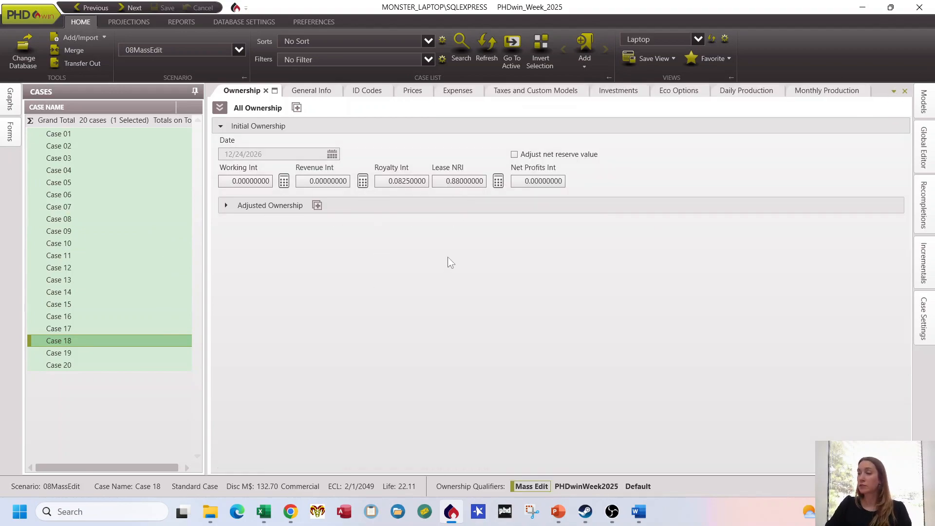
Step: Check the initial ownership royalty interest of several cases, including Cases 06, 08, 11, 09, 15 and 02
{"action": "left_click", "coordinate": [115, 196]}
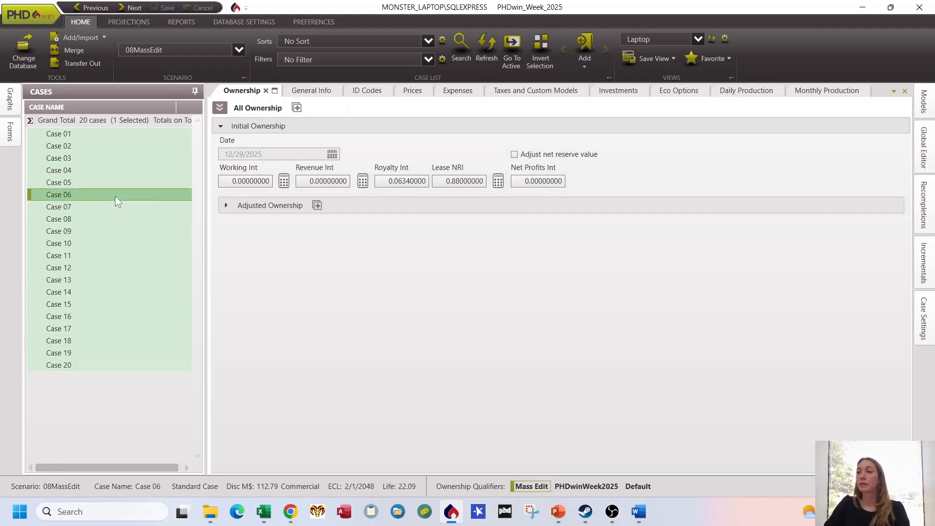
{"action": "left_click", "coordinate": [115, 221]}
{"action": "left_click", "coordinate": [106, 258]}
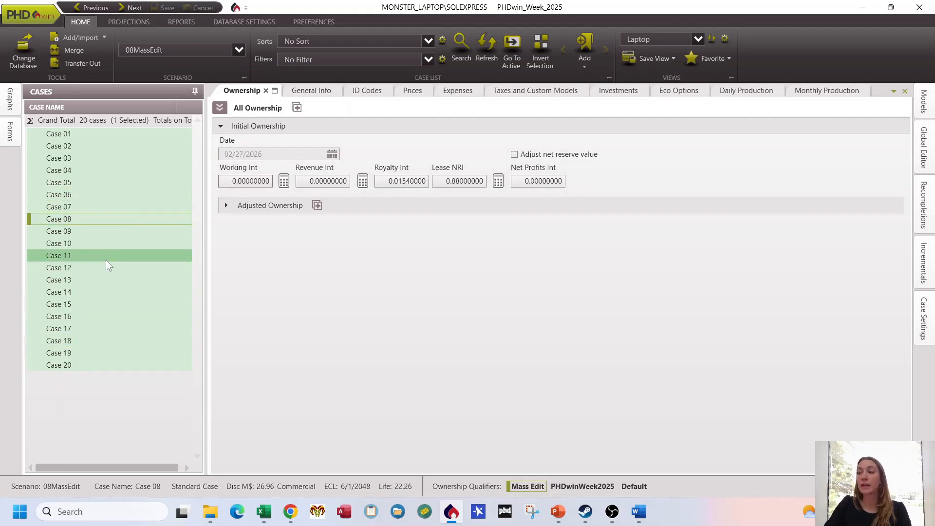
{"action": "left_click", "coordinate": [108, 170]}
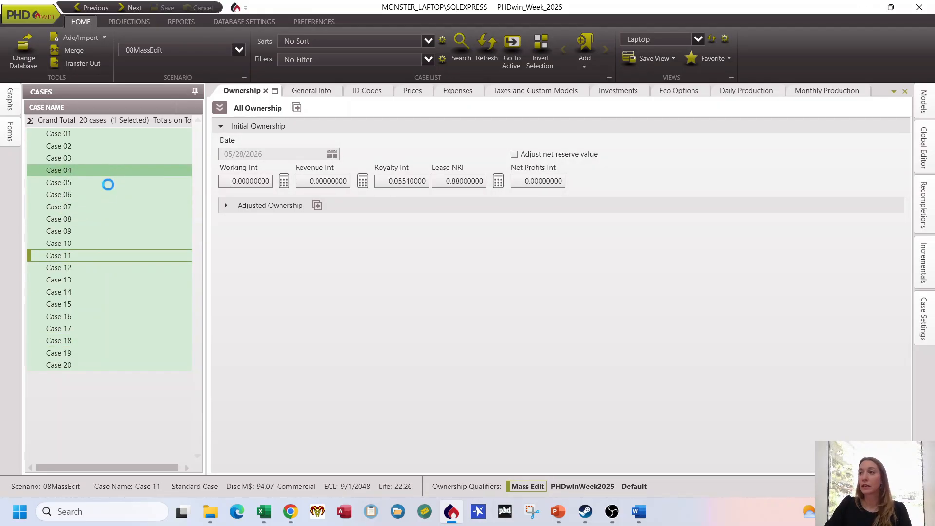
{"action": "left_click", "coordinate": [107, 227]}
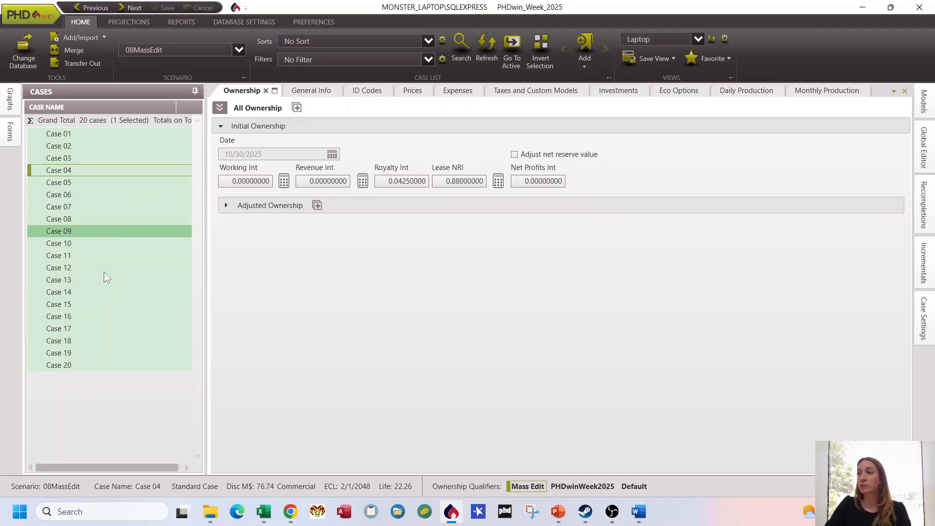
{"action": "left_click", "coordinate": [108, 304]}
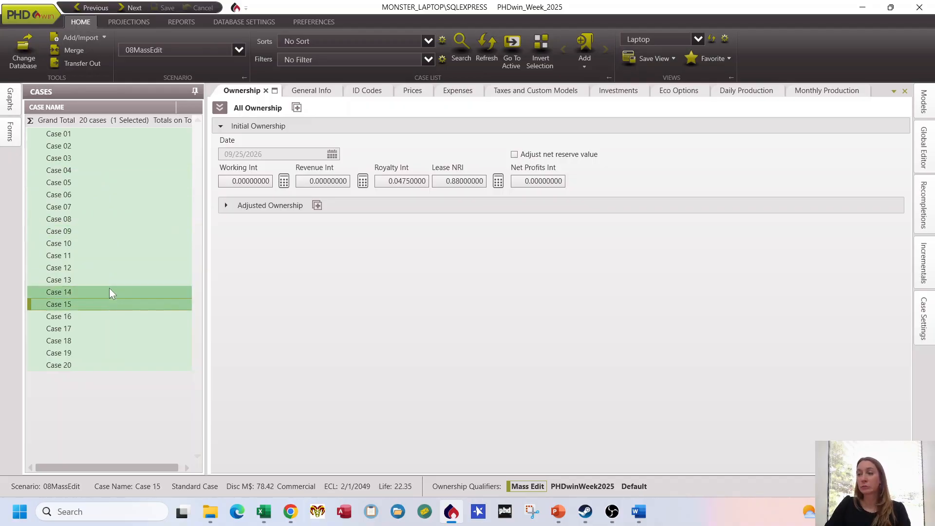
{"action": "left_click", "coordinate": [104, 151]}
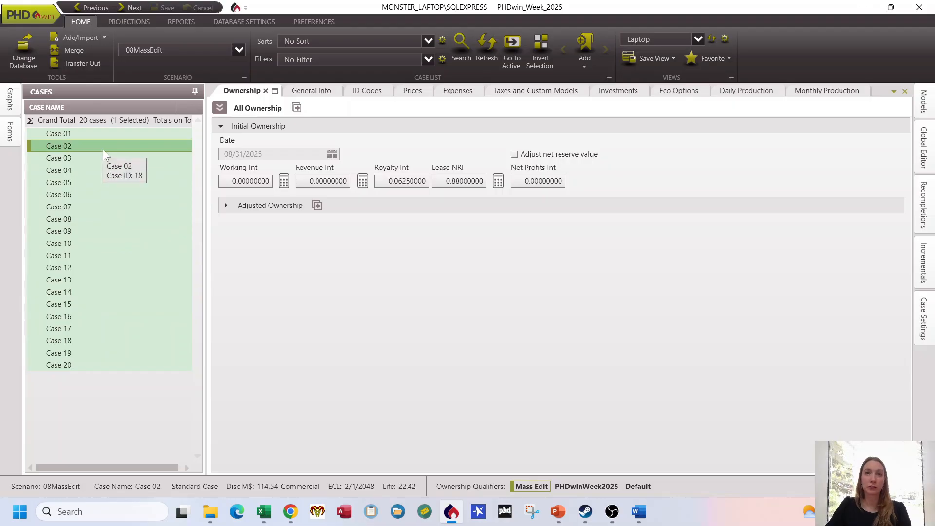